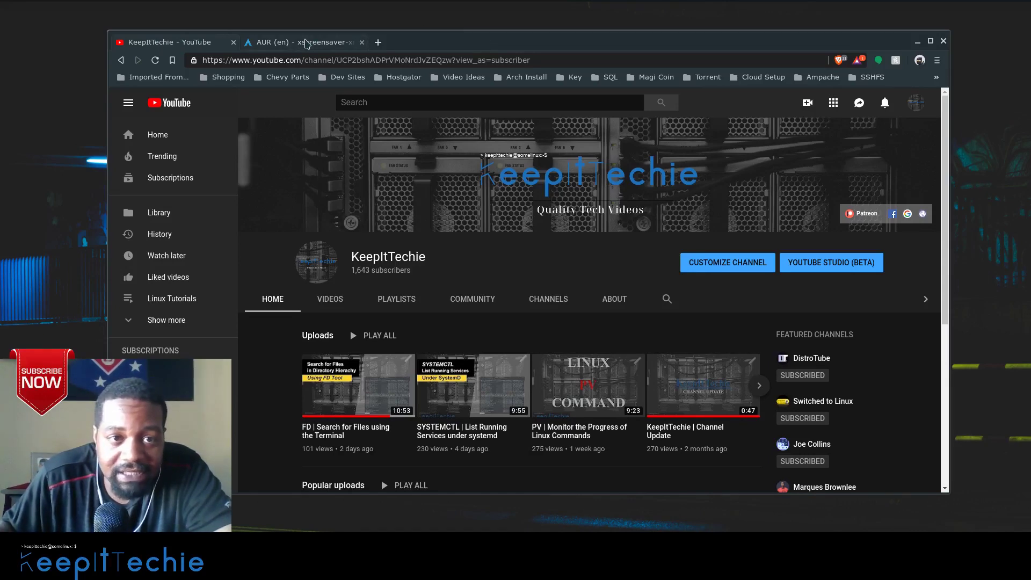
# - Open the upstream XScreenSaver website from the AUR page of xscreensaver-xmatrix-color and look over its overview
pyautogui.click(306, 43)
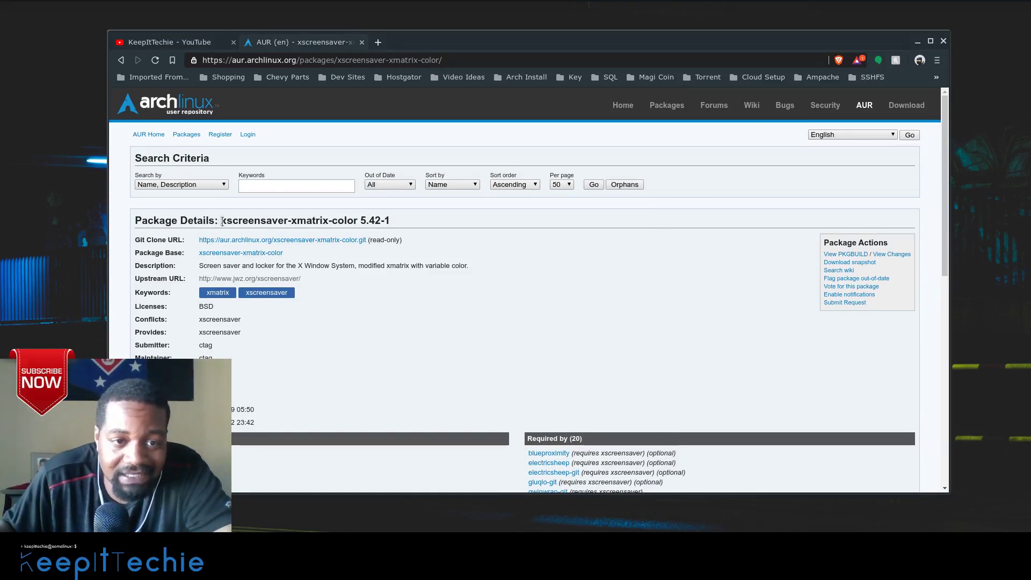
pyautogui.moveTo(218, 222); pyautogui.dragTo(401, 228)
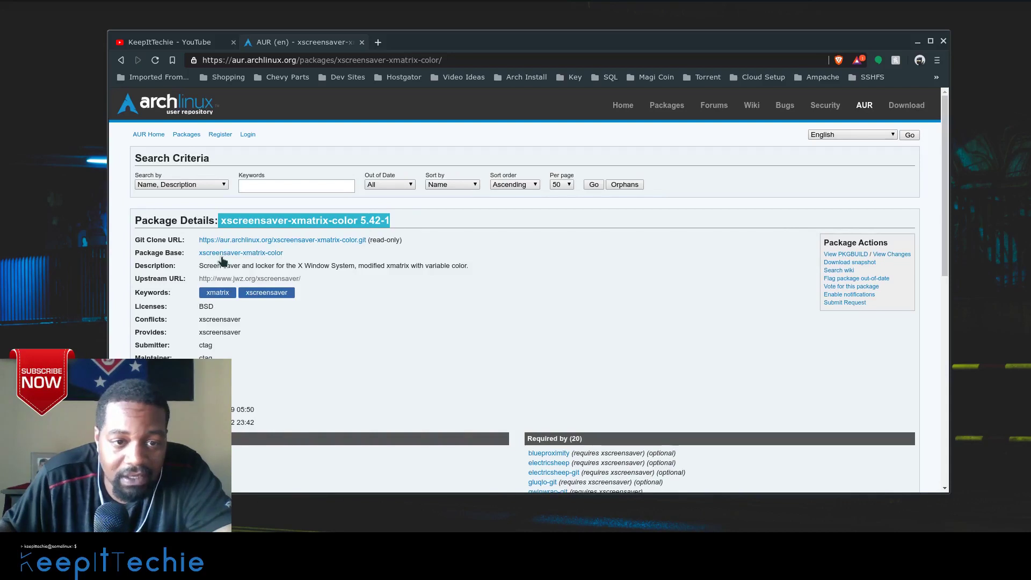
pyautogui.middleClick(246, 280)
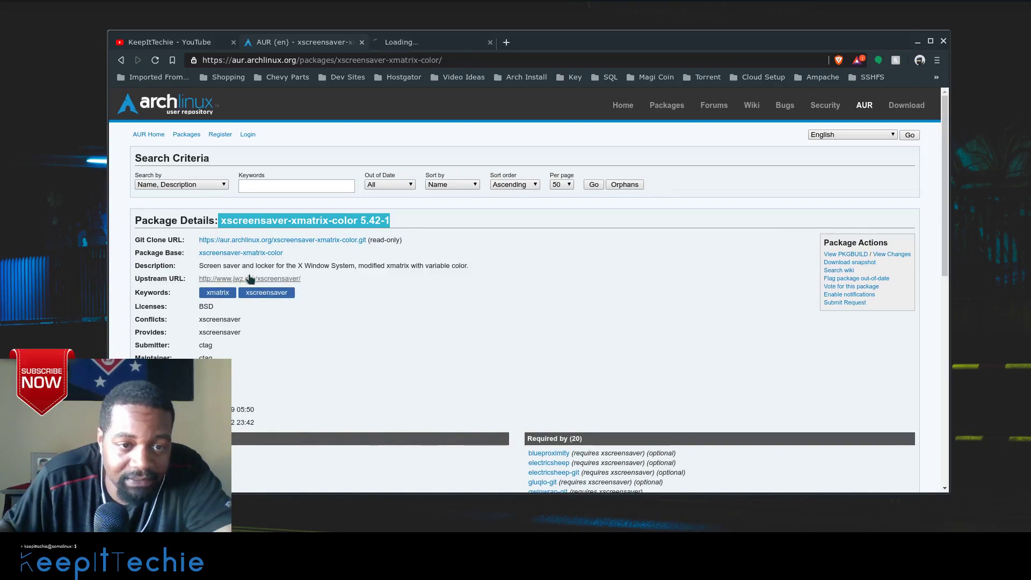
pyautogui.click(448, 45)
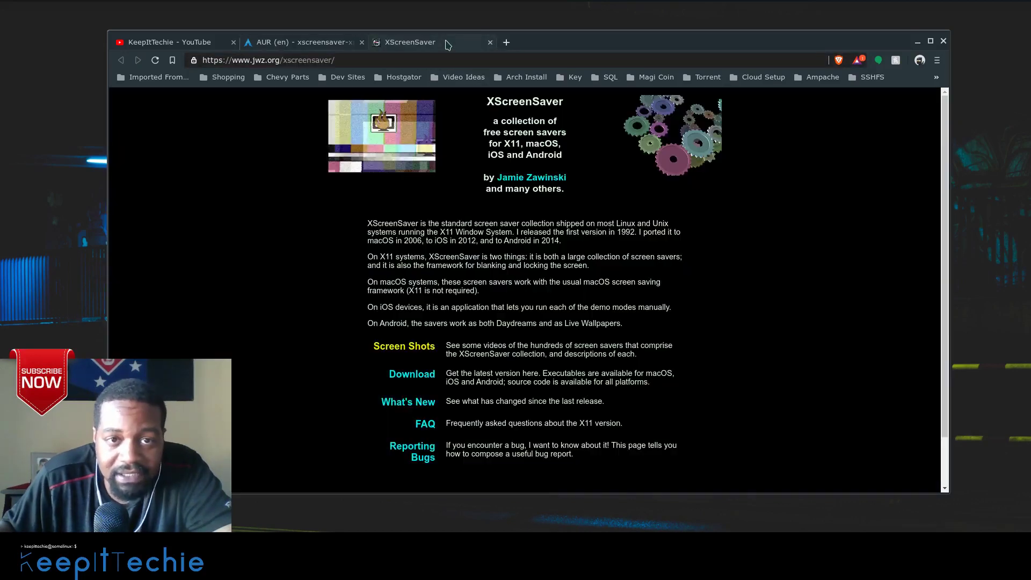
pyautogui.scroll(-2, 772, 315)
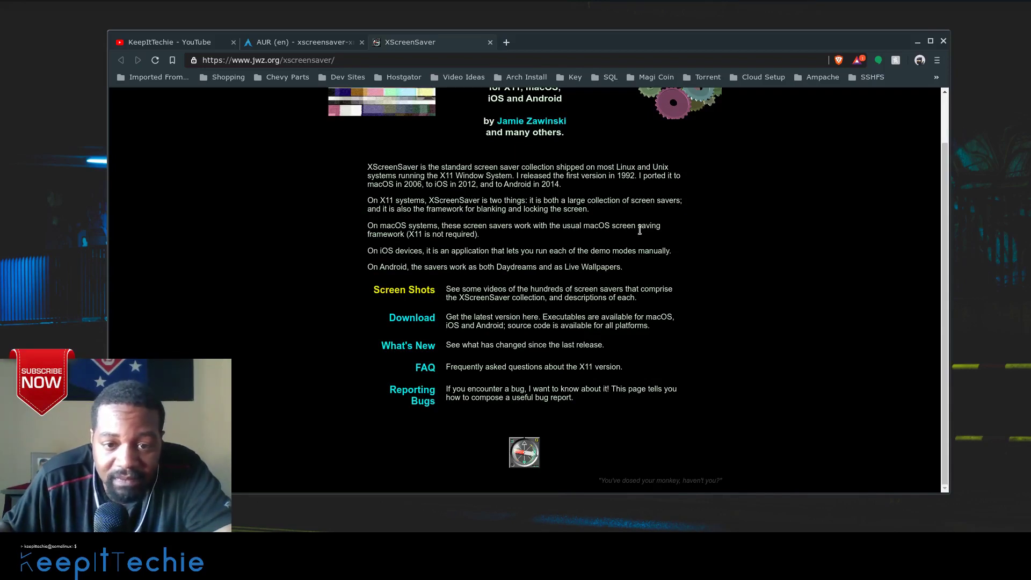
pyautogui.scroll(2, 474, 315)
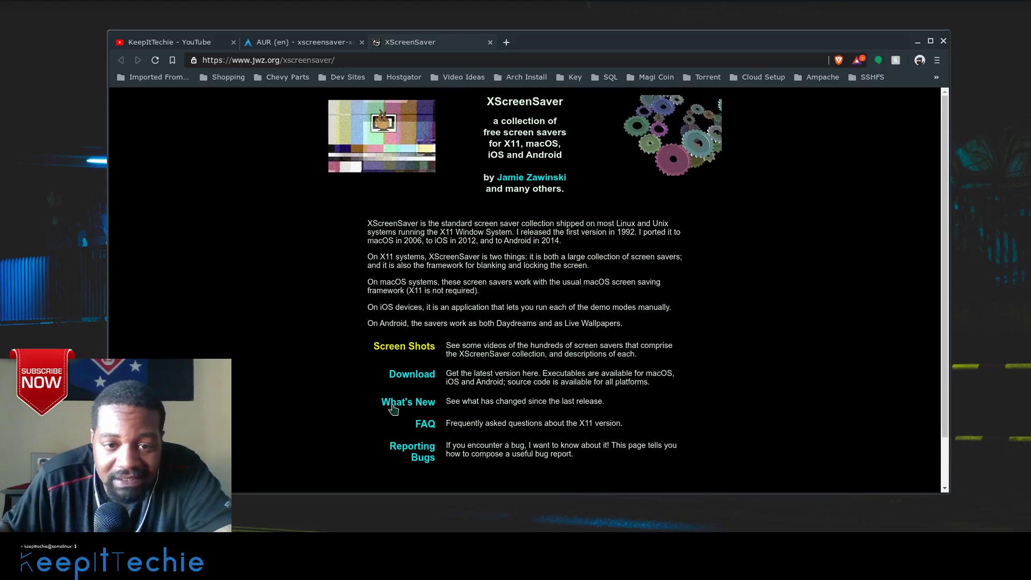
# - Browse the Screen Shots gallery of screen savers included in the XScreenSaver distribution
pyautogui.click(413, 351)
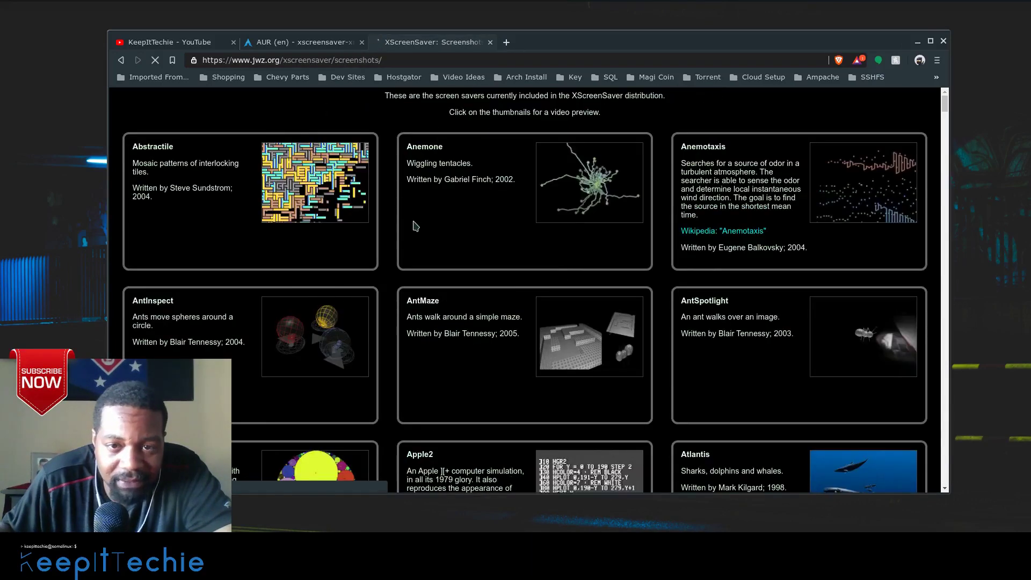
pyautogui.scroll(-7, 508, 262)
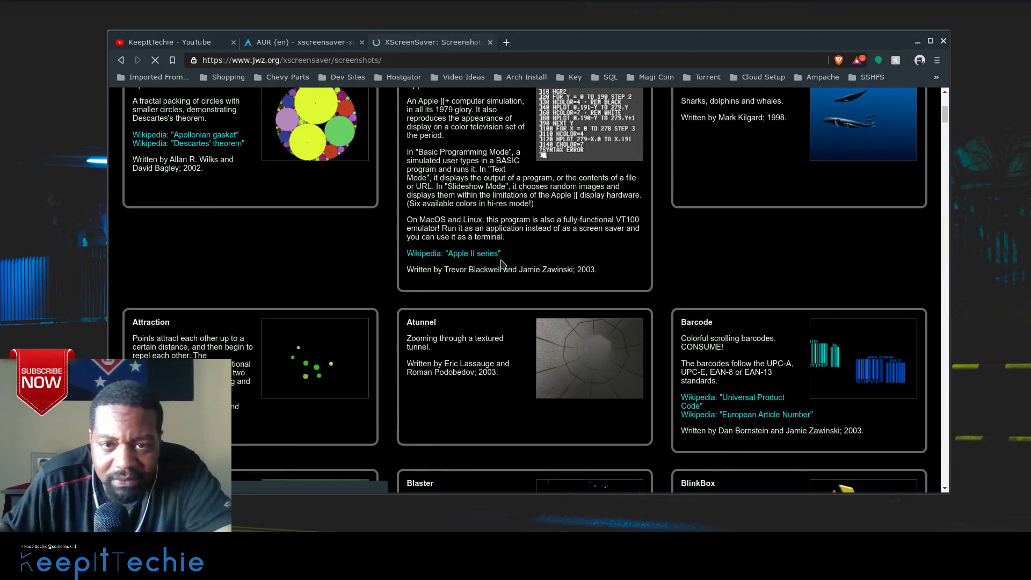
pyautogui.scroll(-12, 429, 260)
pyautogui.scroll(-13, 430, 260)
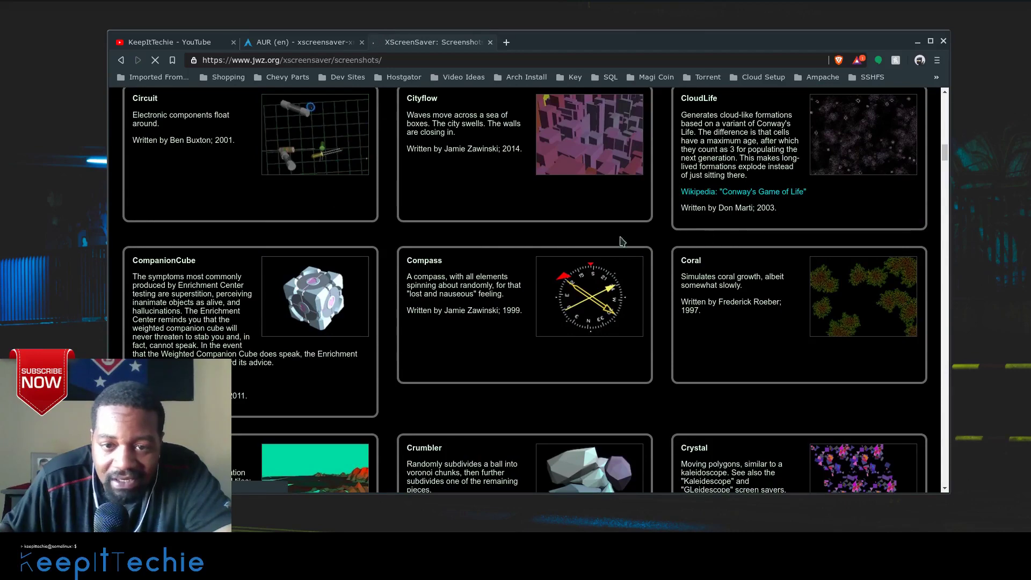
pyautogui.scroll(-4, 629, 200)
pyautogui.scroll(-12, 630, 200)
pyautogui.scroll(-8, 630, 200)
pyautogui.scroll(-4, 629, 200)
# - Find "matri" on the screenshots page, examine the GLMatrix entry, and close the page
pyautogui.hotkey('ctrl', 'f')
pyautogui.write('matri')
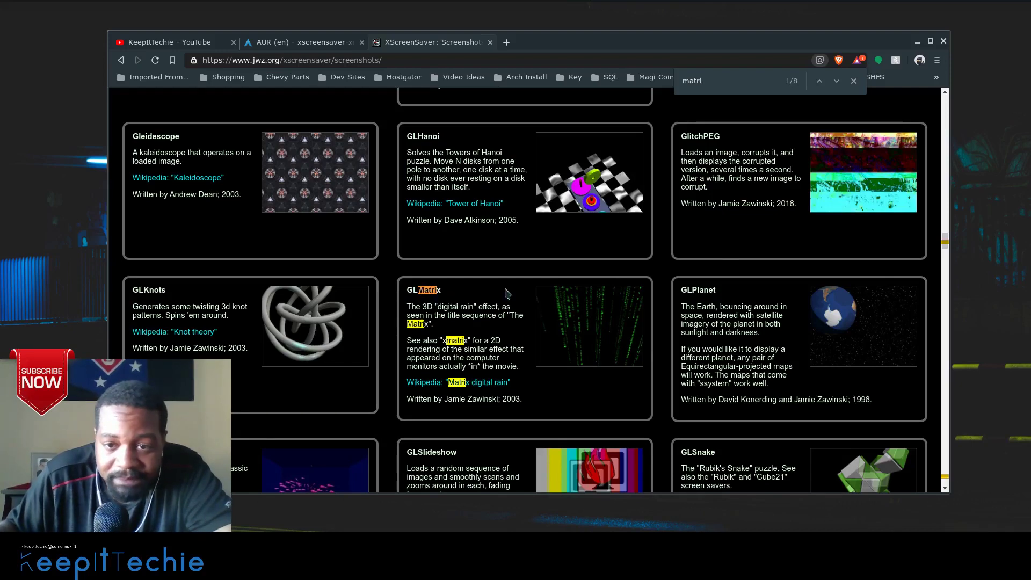
pyautogui.scroll(-2, 505, 305)
pyautogui.hotkey('ctrl', 'w')
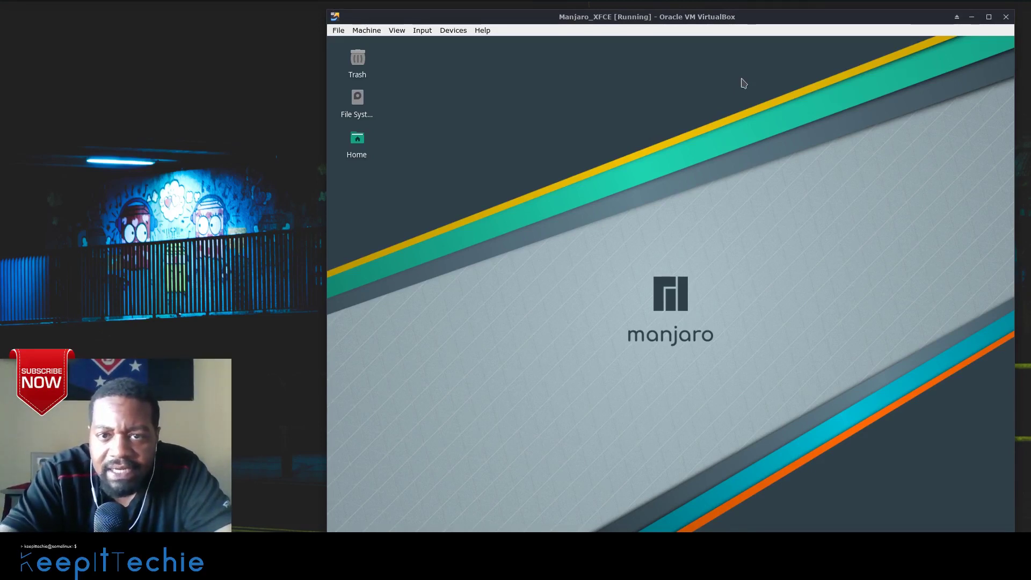
# - Switch to the Manjaro virtual machine and launch Add/Remove Software by searching the applications for "softw"
pyautogui.press('super')
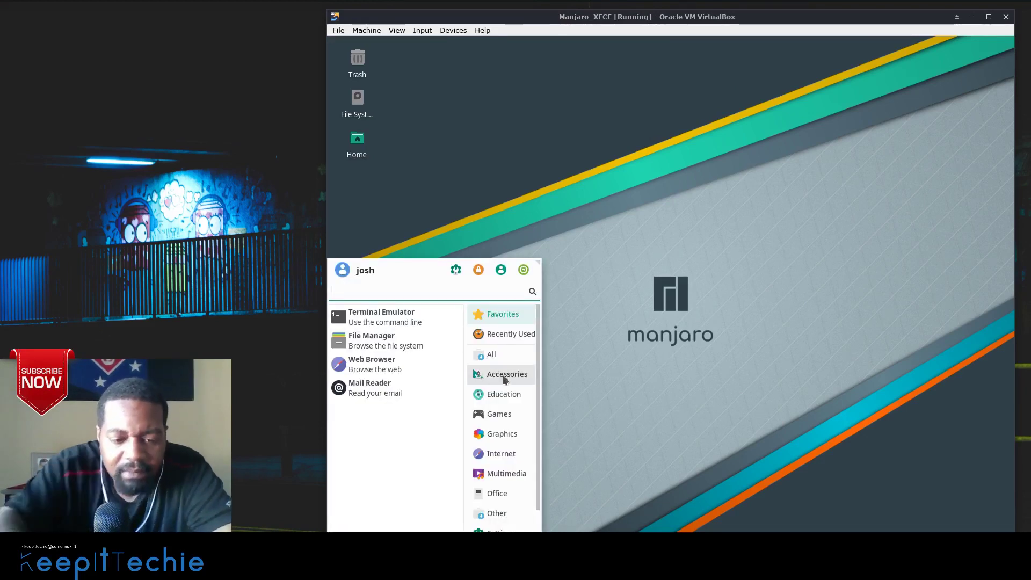
pyautogui.write('softw')
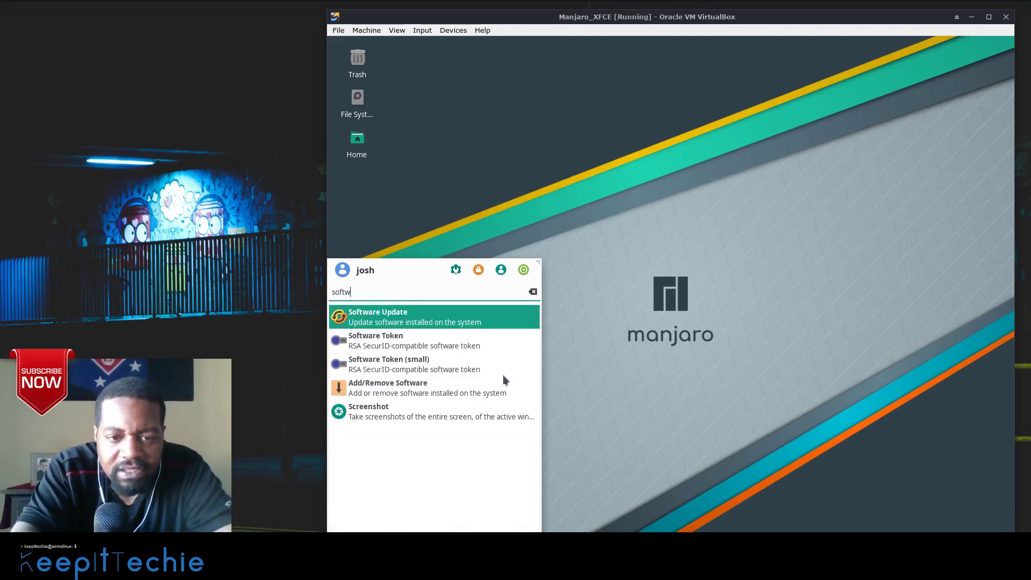
pyautogui.press('Down')
pyautogui.press('Down')
pyautogui.press('Down')
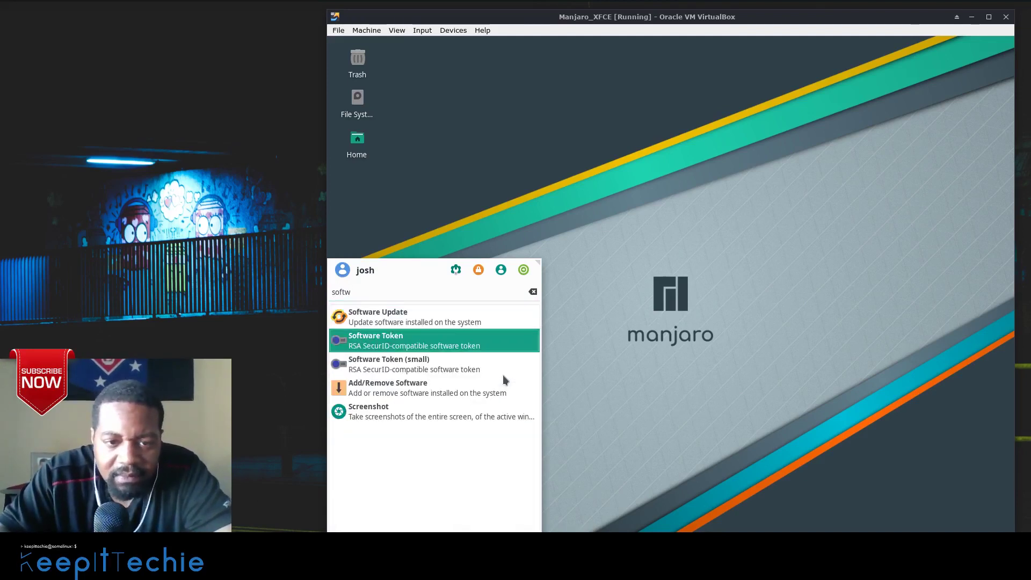
pyautogui.press('Return')
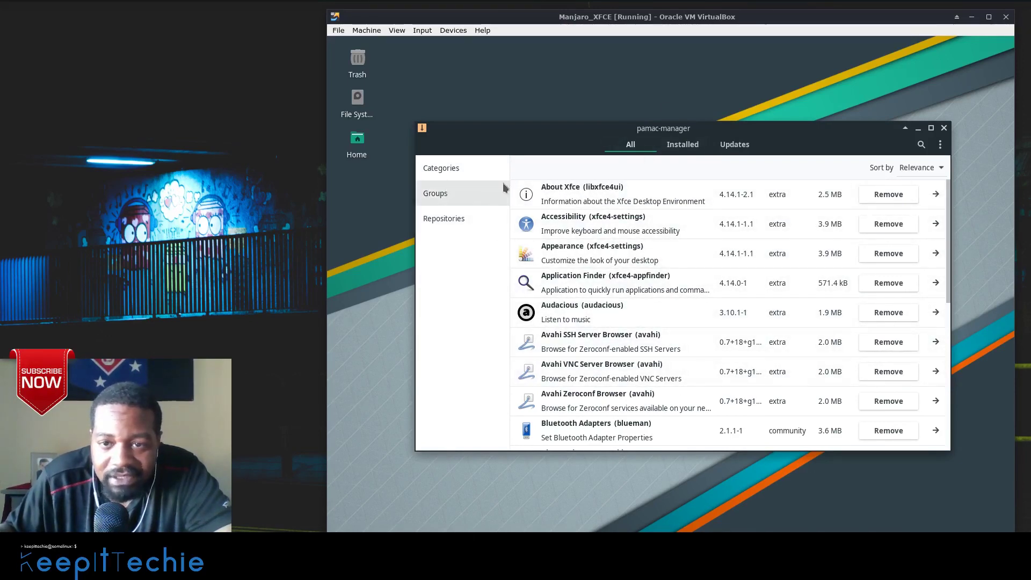
# - Show the packages of the community repository and search for "xscre"
pyautogui.click(447, 219)
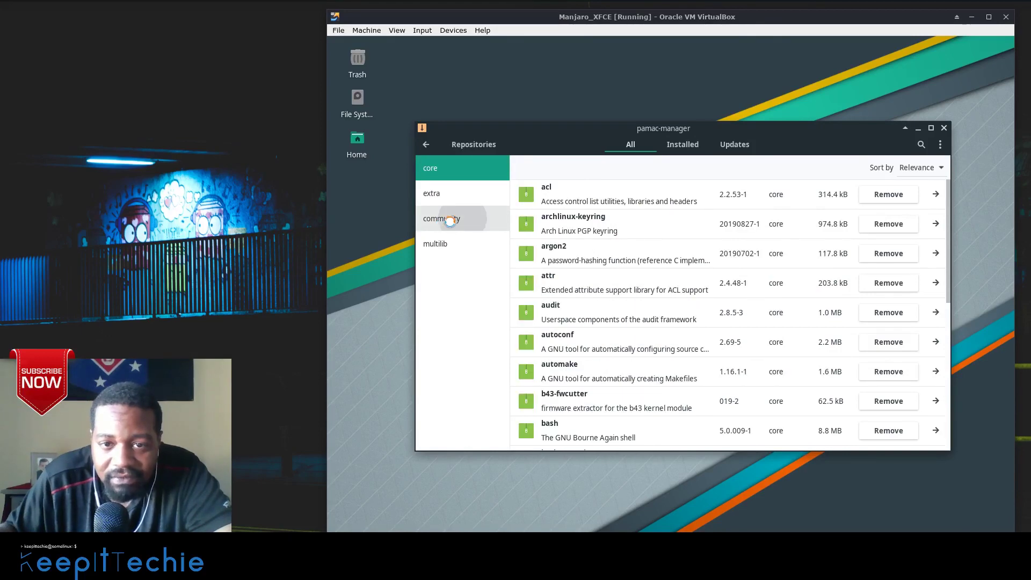
pyautogui.click(451, 221)
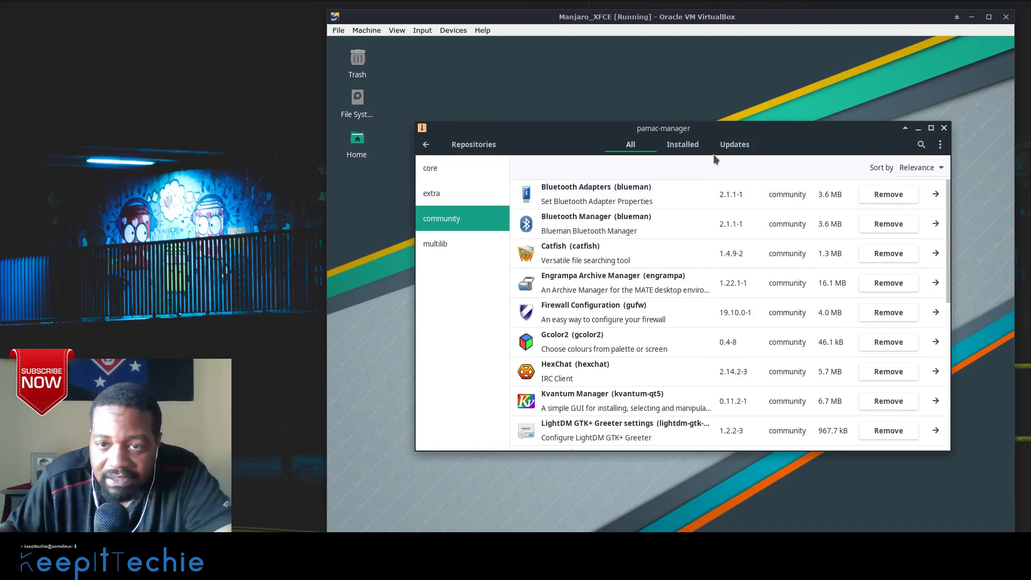
pyautogui.click(921, 145)
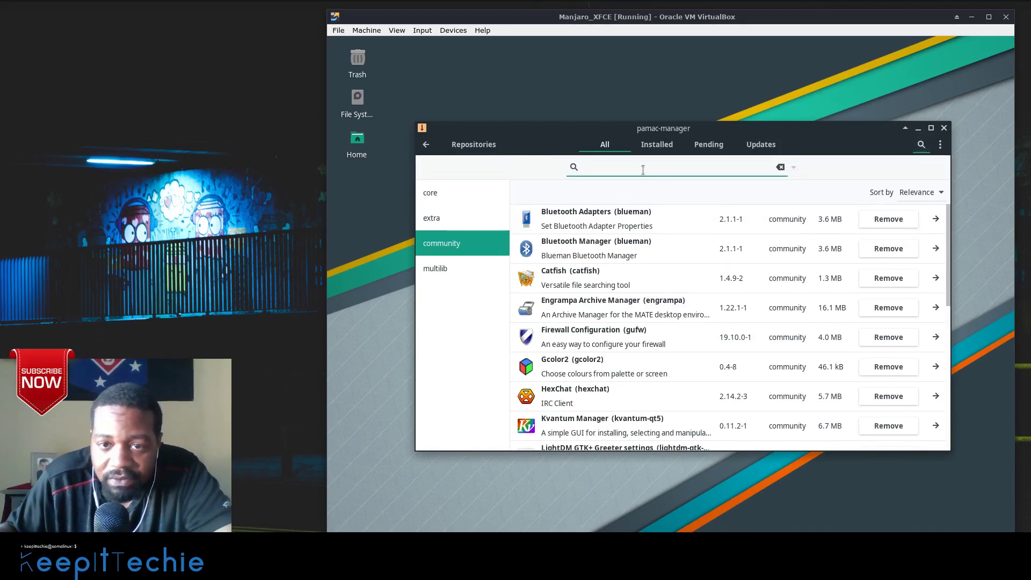
pyautogui.write('xscre')
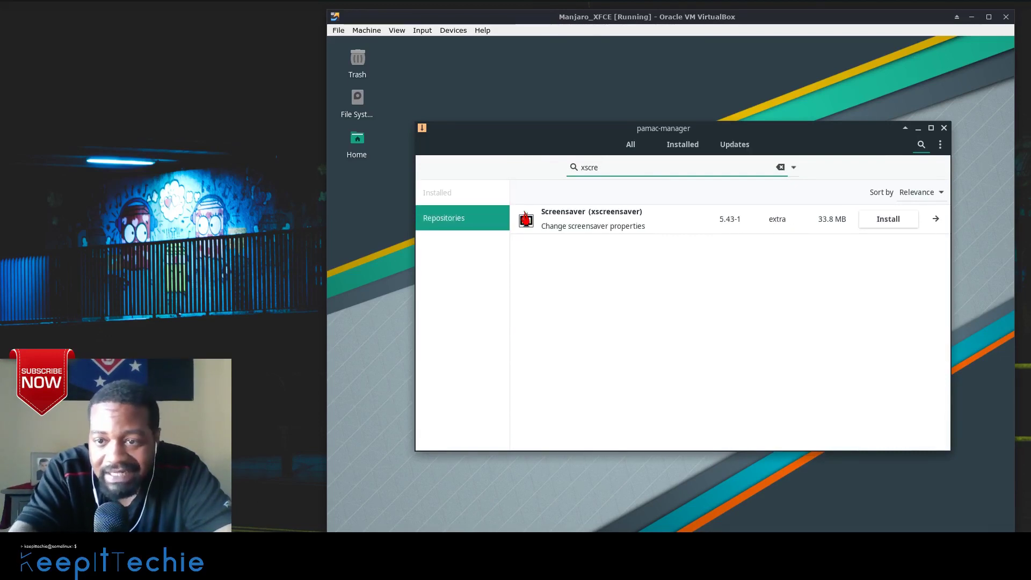
# - Try sorting the search results by name and by repository, and return to sorting by relevance
pyautogui.click(916, 193)
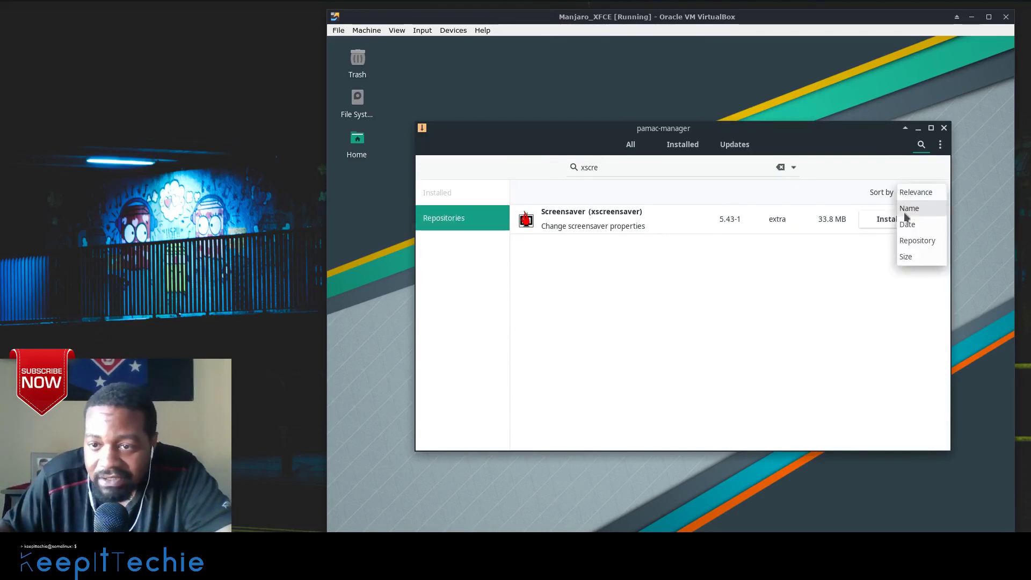
pyautogui.click(920, 208)
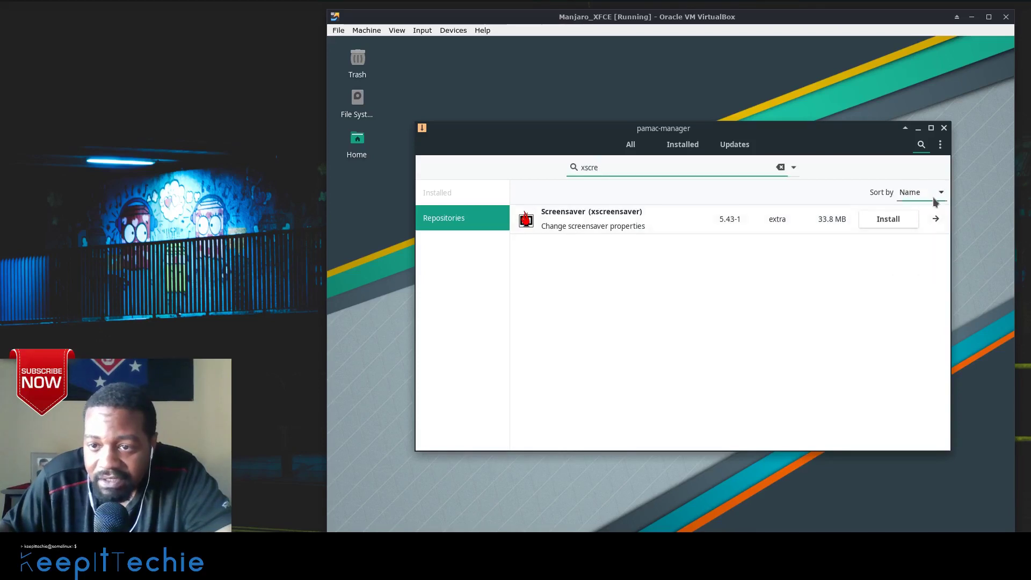
pyautogui.click(935, 198)
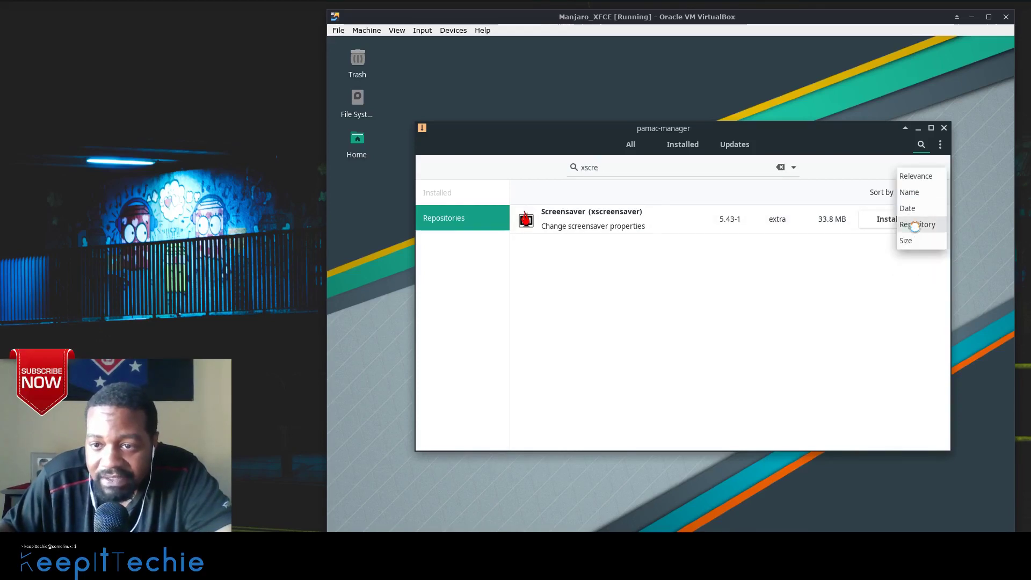
pyautogui.click(914, 226)
pyautogui.click(926, 194)
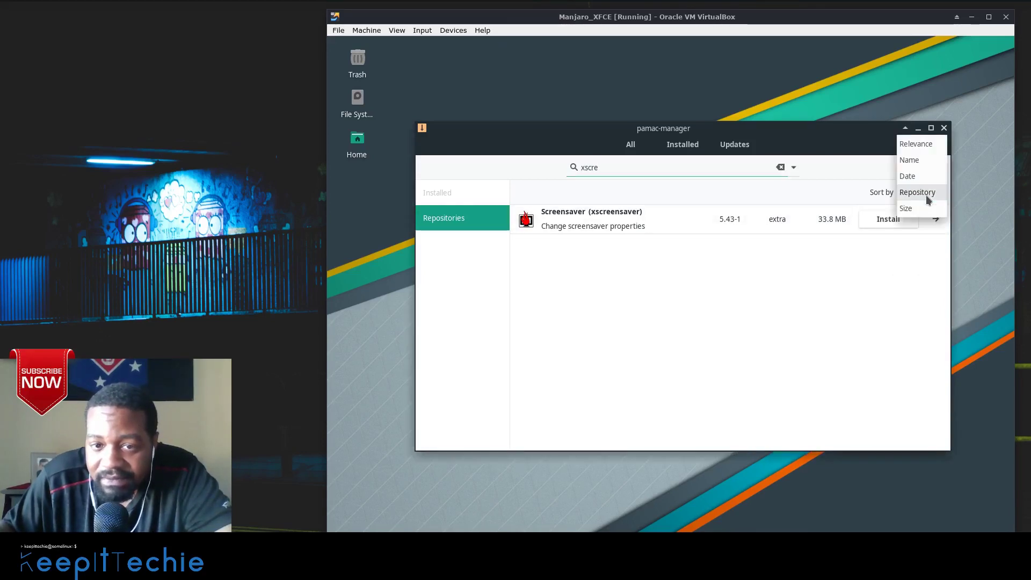
pyautogui.click(920, 144)
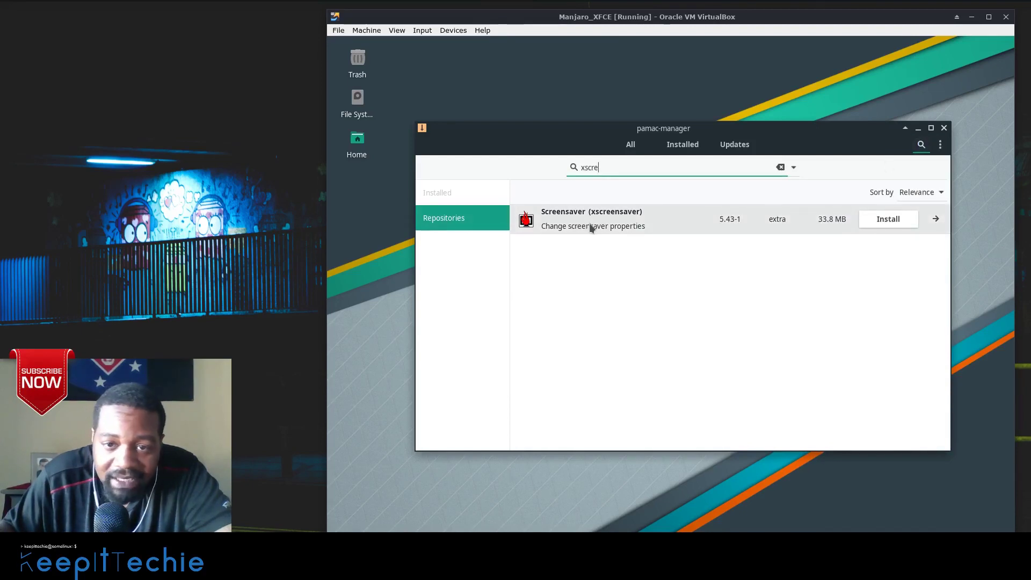
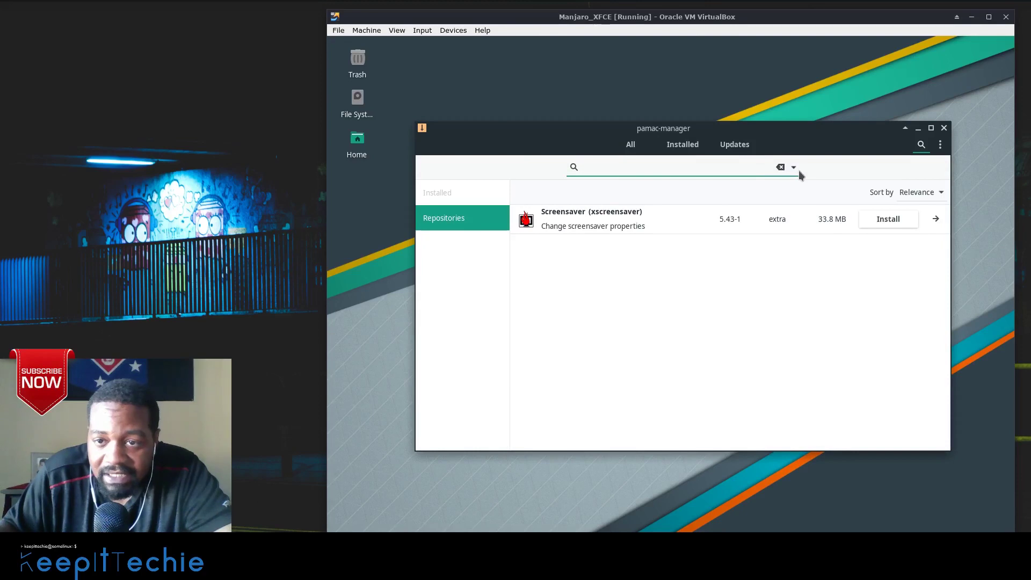
# - Return to the community repository's full package list and search for "yay"
pyautogui.click(794, 168)
pyautogui.click(658, 159)
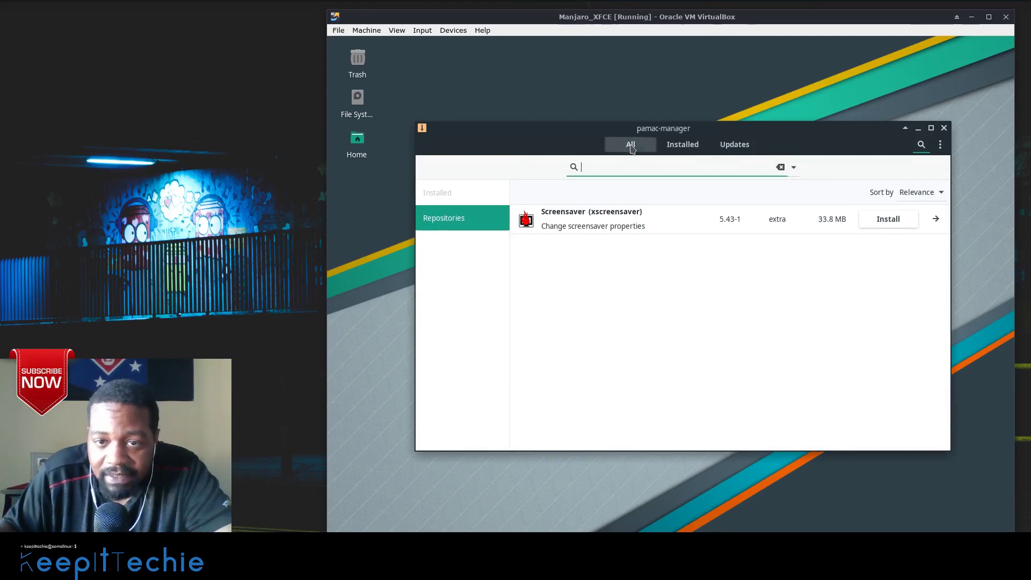
pyautogui.click(632, 148)
pyautogui.click(449, 219)
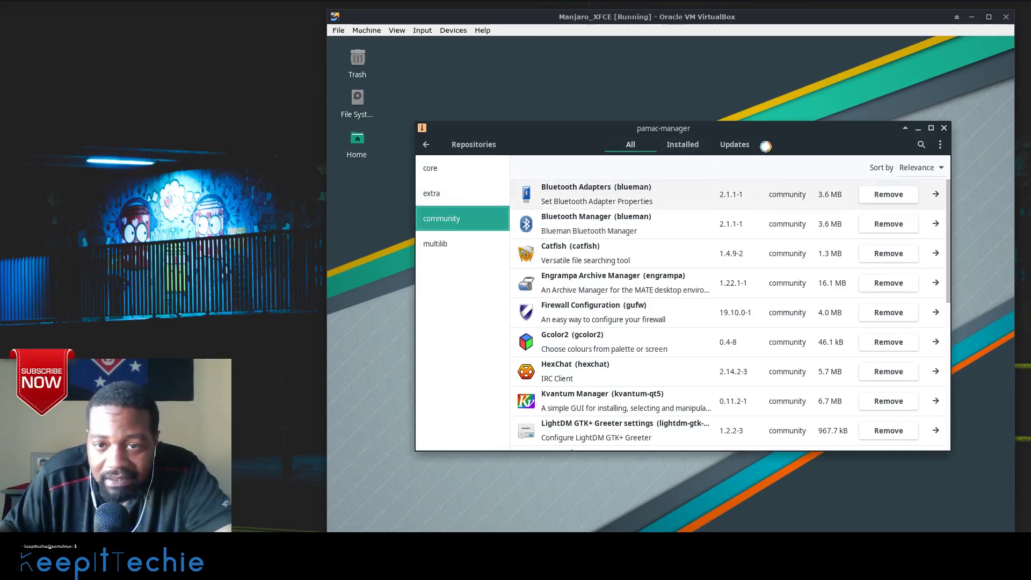
pyautogui.click(923, 146)
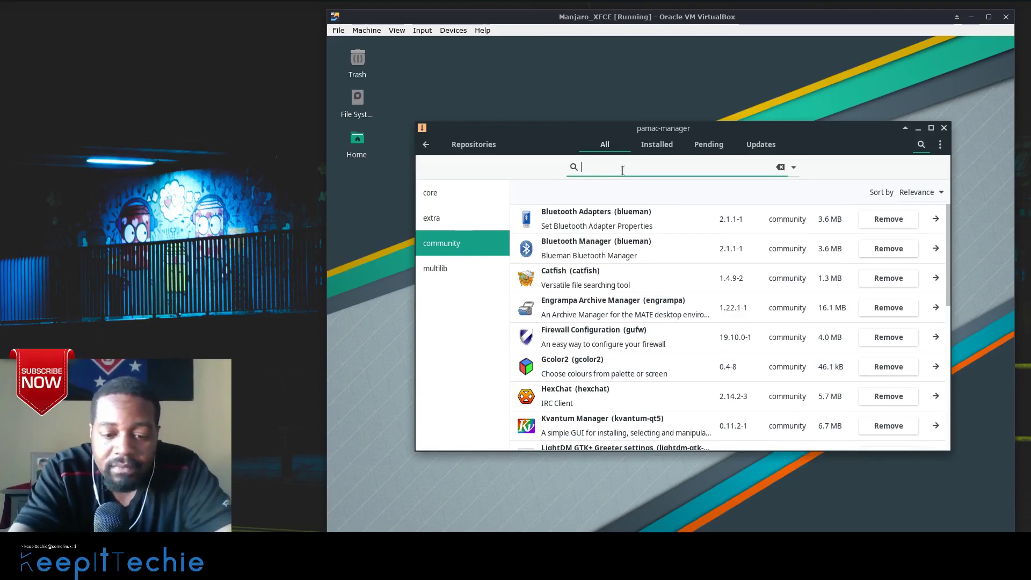
pyautogui.write('yay')
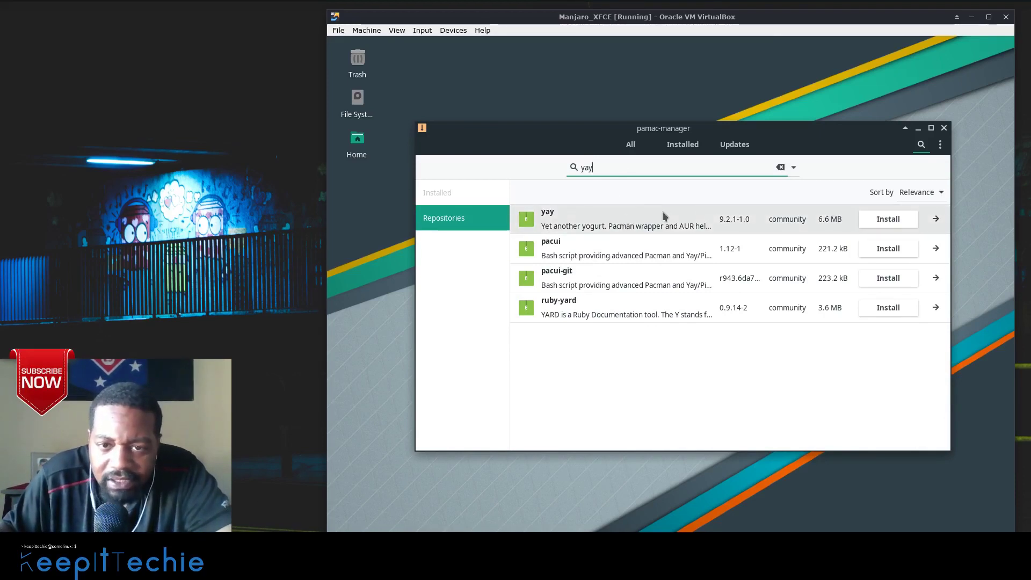
# - Install the yay package, authenticating with the account password and applying the transaction, and clear the search
pyautogui.click(897, 225)
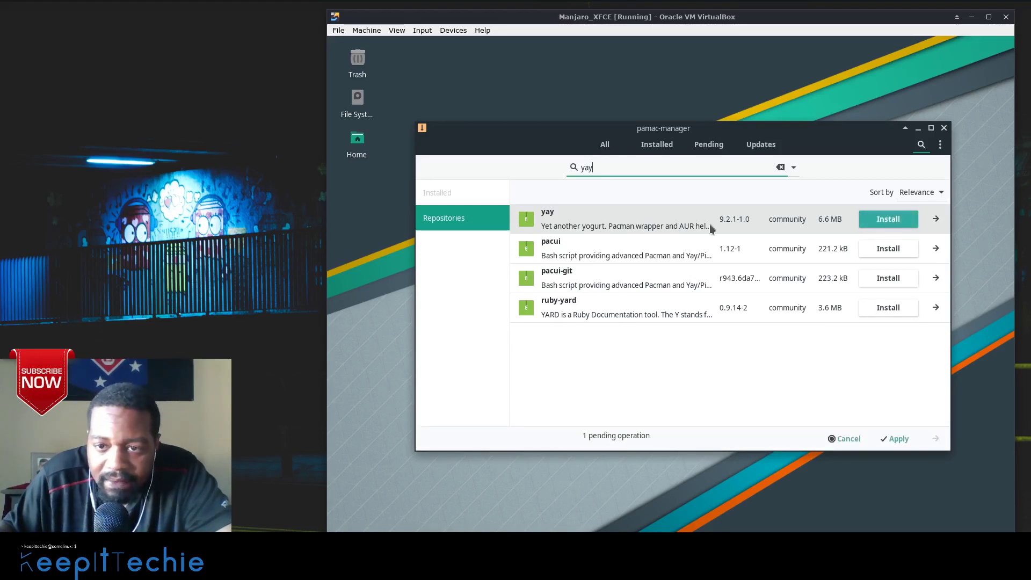
pyautogui.click(898, 439)
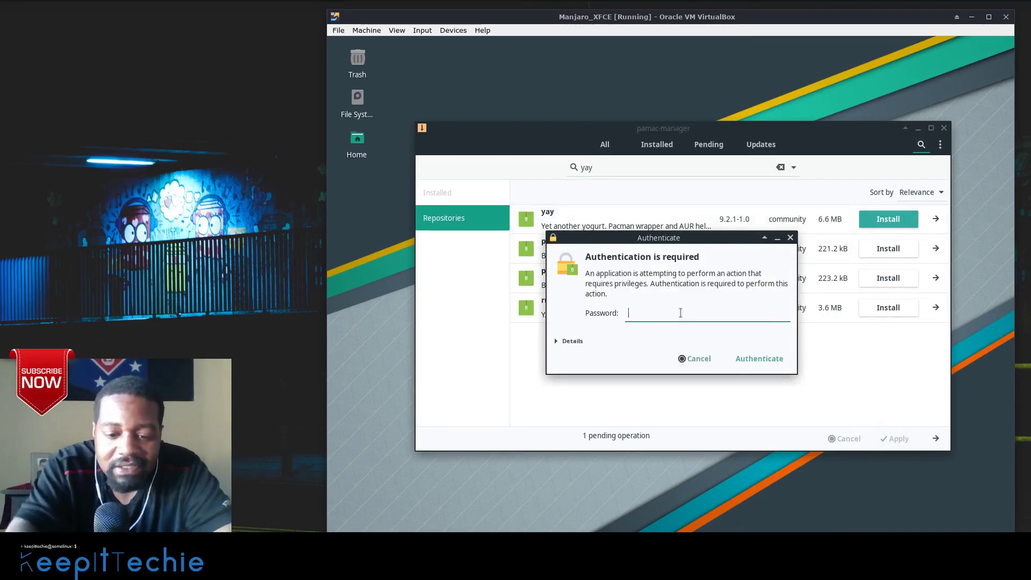
pyautogui.write('••••••••')
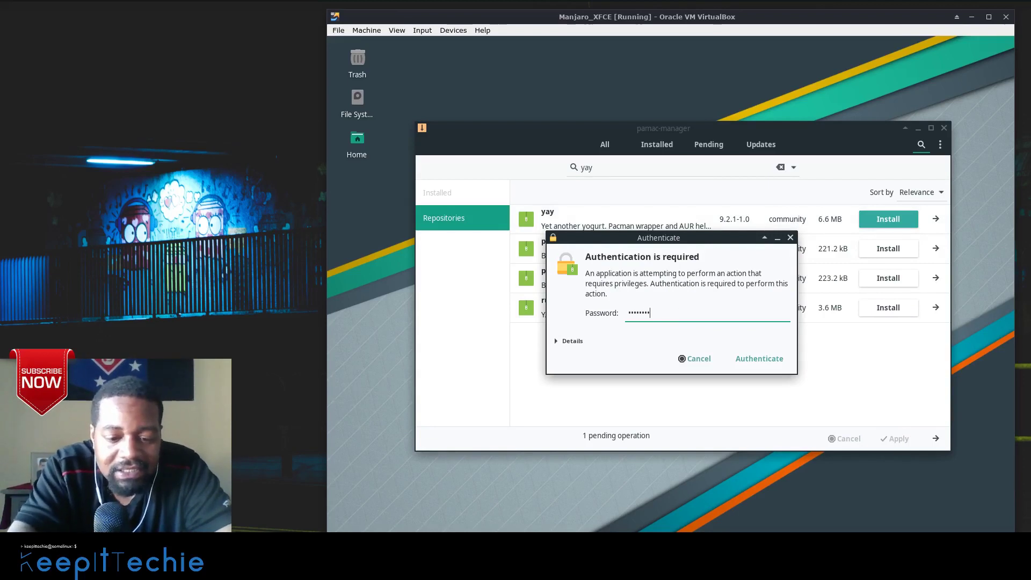
pyautogui.write('•')
pyautogui.press('Return')
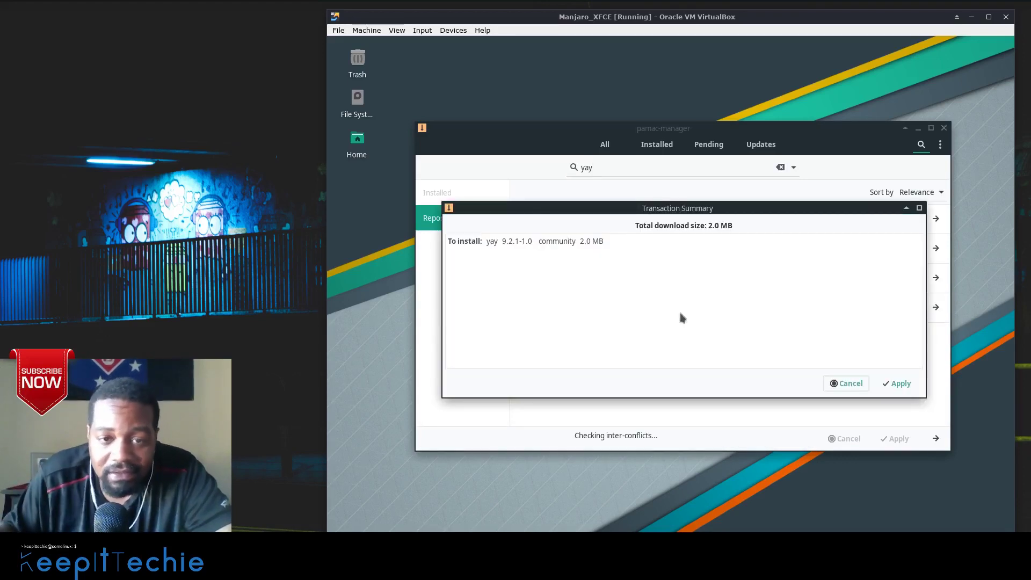
pyautogui.click(895, 383)
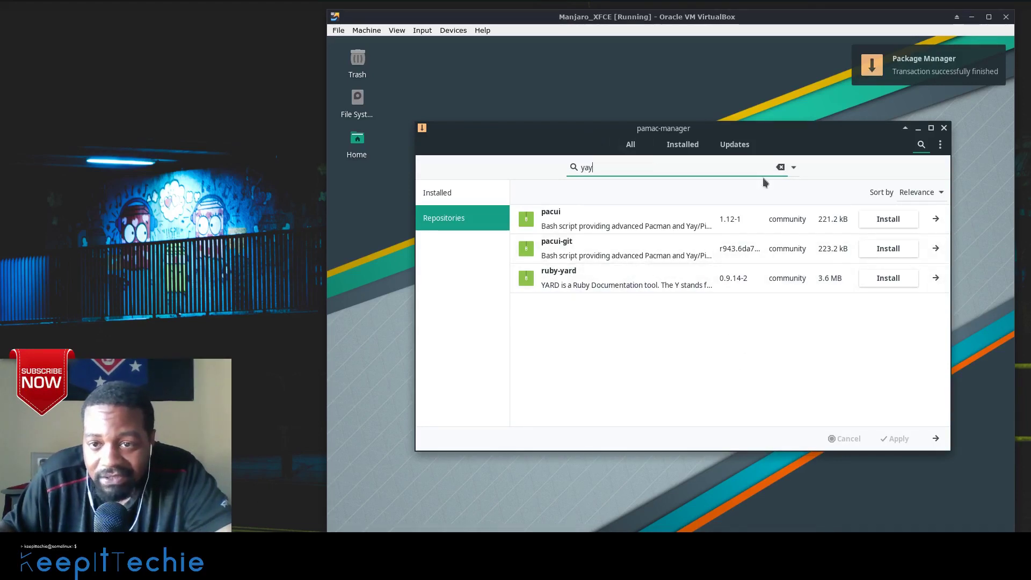
pyautogui.click(782, 167)
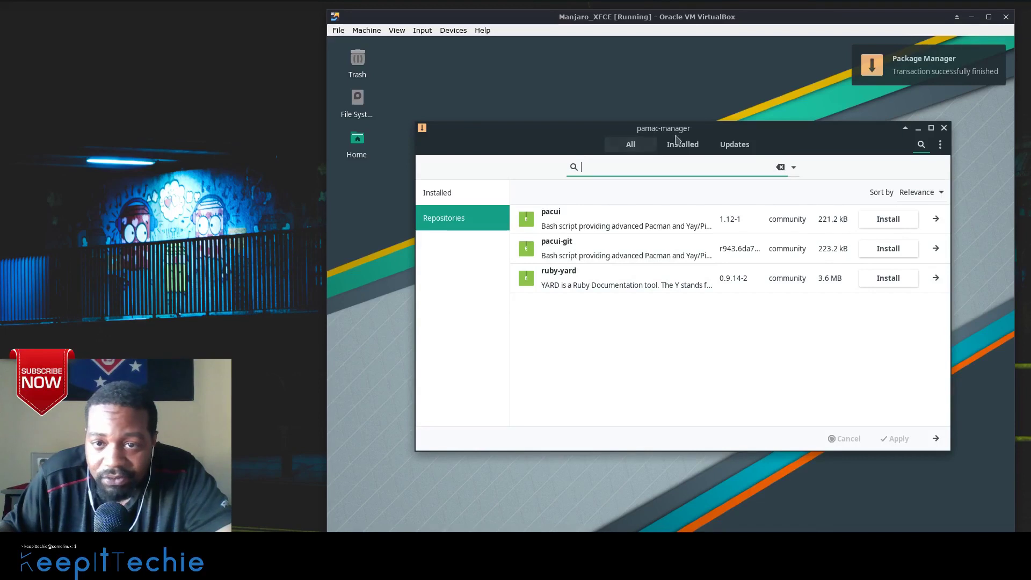
# - Close the package manager window and open a terminal
pyautogui.click(944, 129)
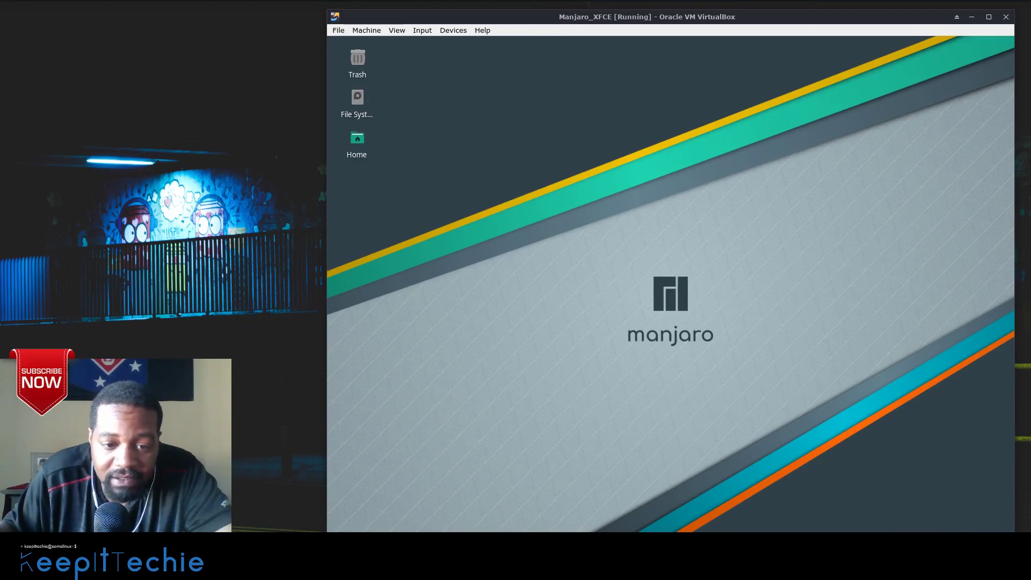
pyautogui.press('super')
pyautogui.click(723, 193)
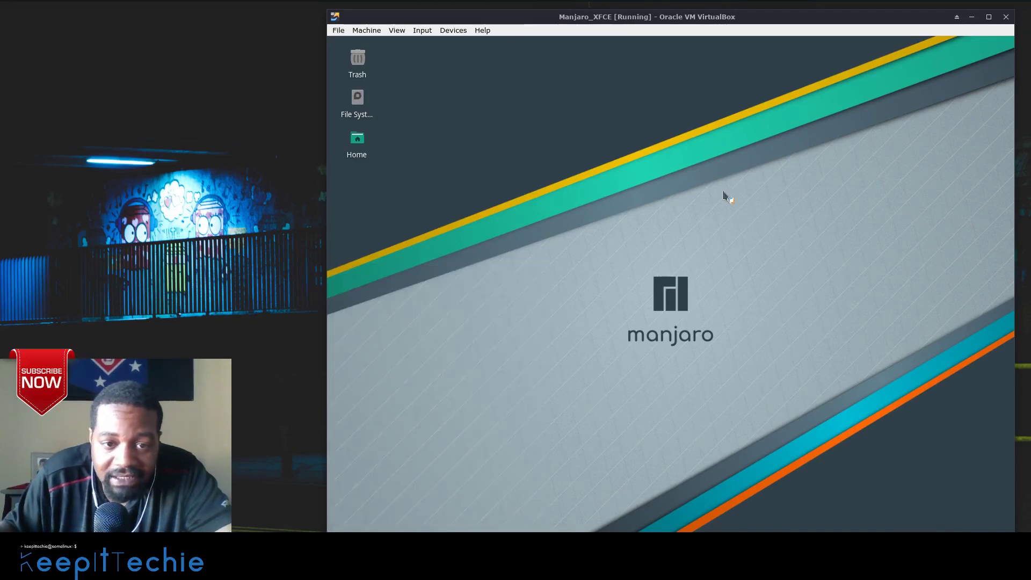
pyautogui.hotkey('ctrl', 'alt', 't')
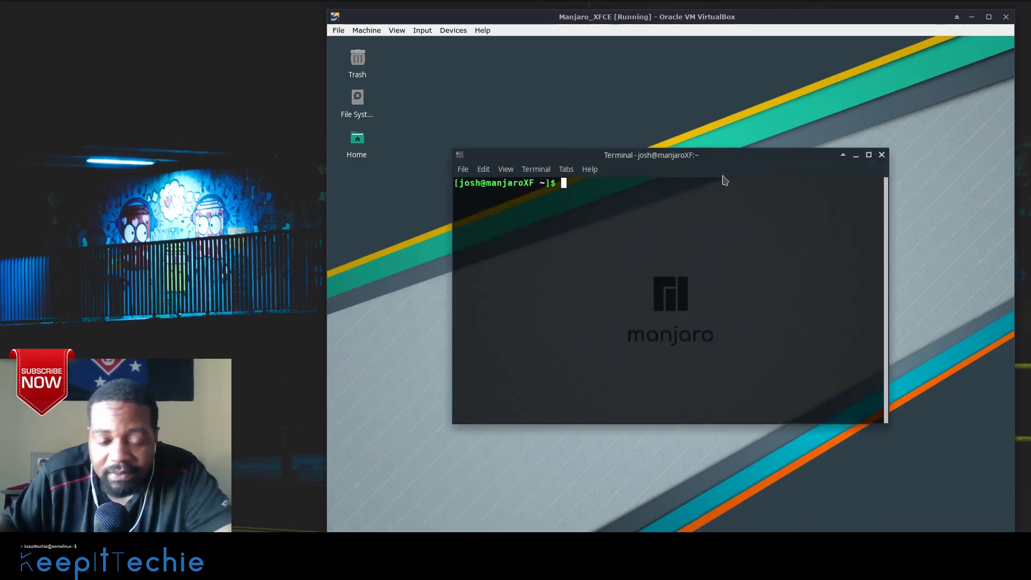
# - Search the repositories and the AUR with "yay -Ss matrix" and look through the listed packages
pyautogui.write('yay')
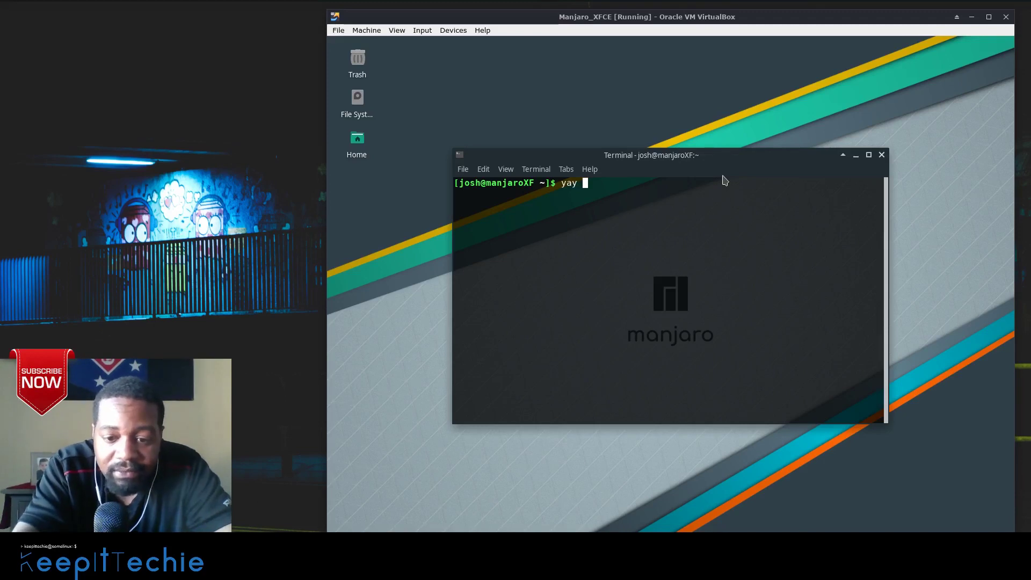
pyautogui.write('-')
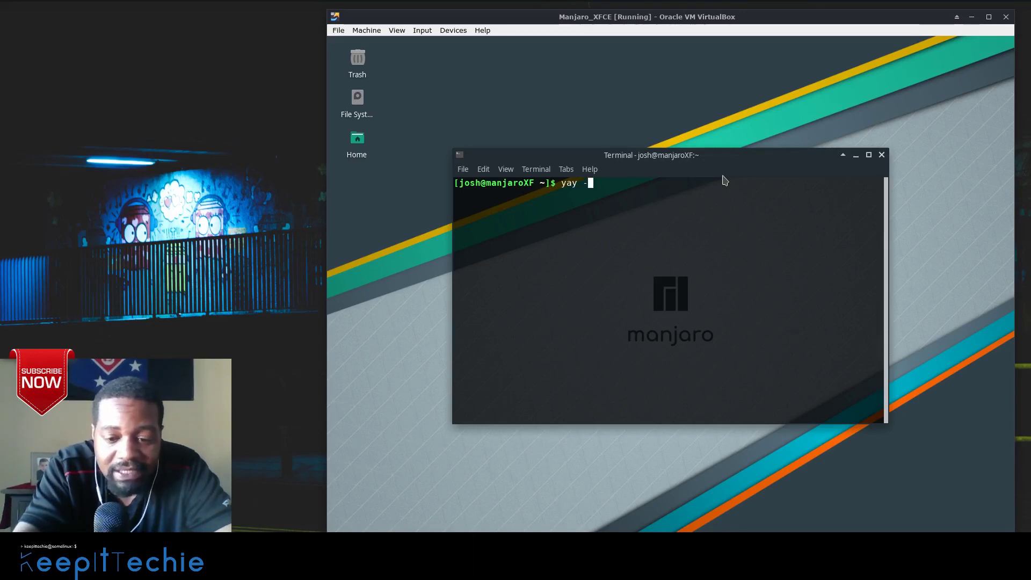
pyautogui.write('Qs')
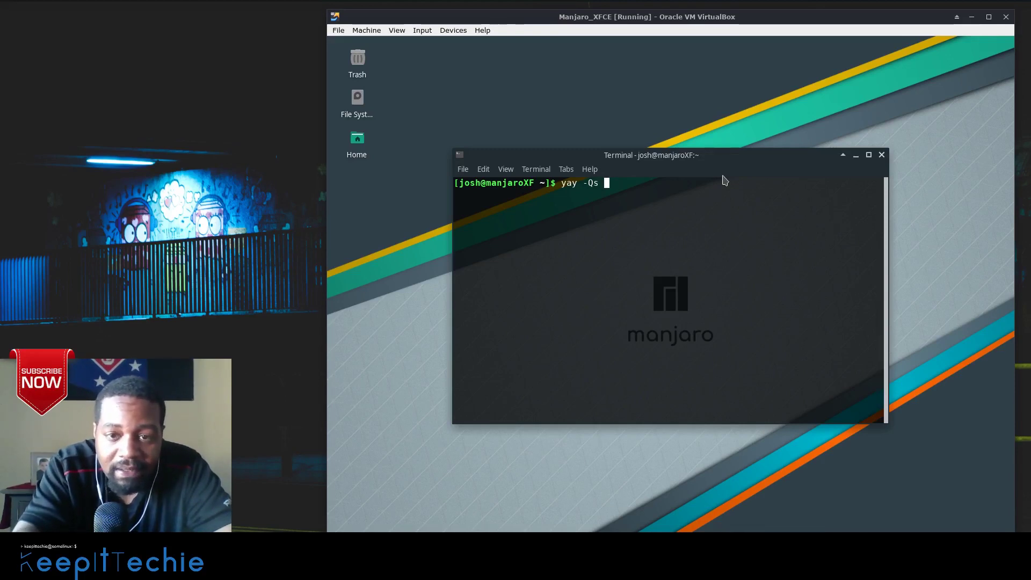
pyautogui.press('BackSpace')
pyautogui.press('BackSpace')
pyautogui.press('BackSpace')
pyautogui.write('S')
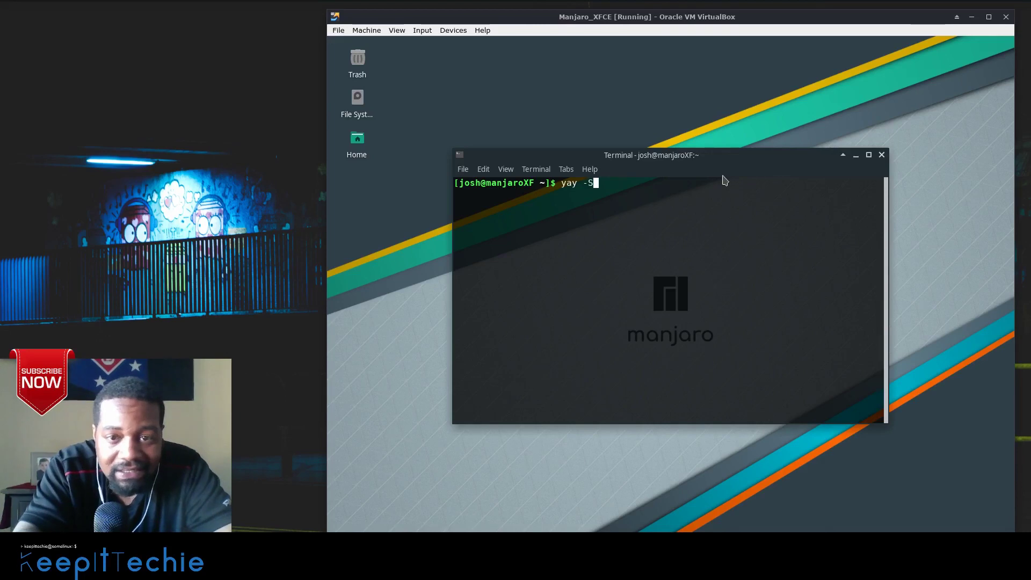
pyautogui.write('s')
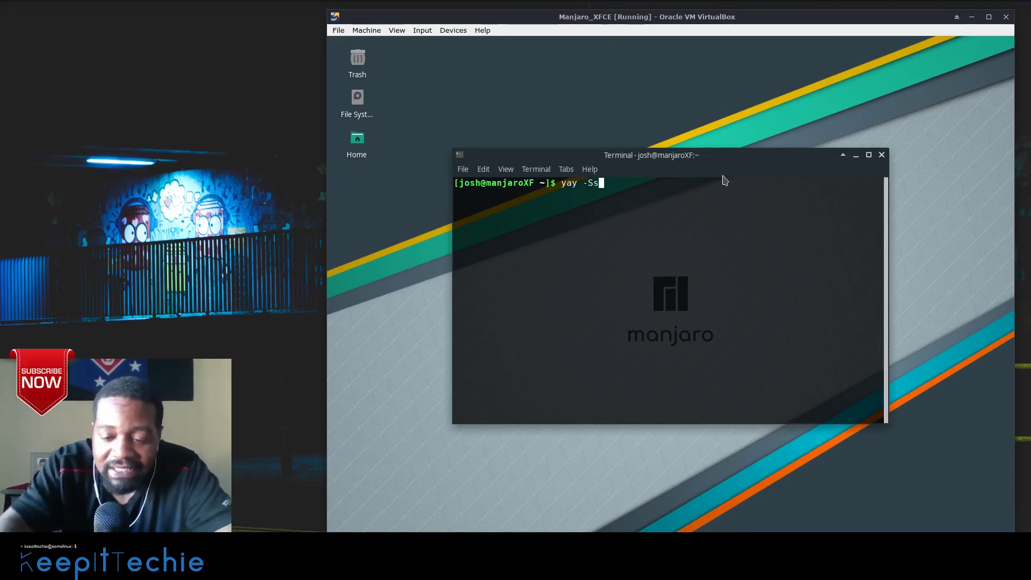
pyautogui.write('m')
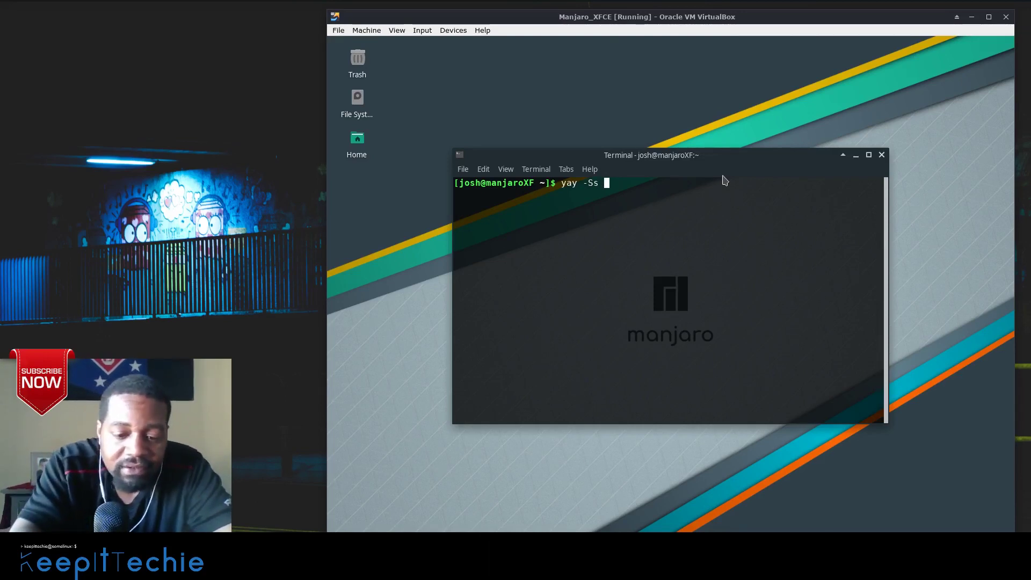
pyautogui.write('atrix')
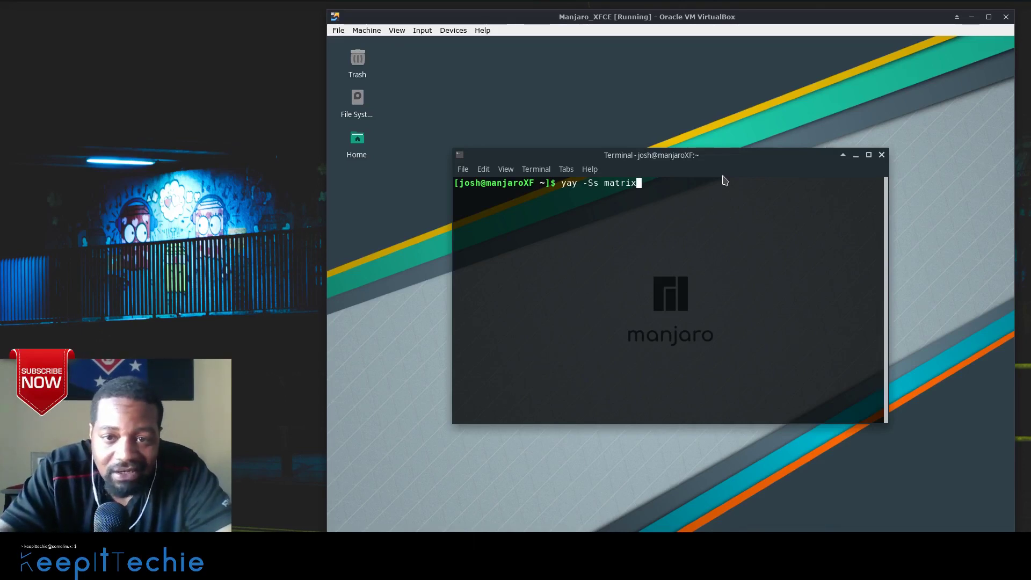
pyautogui.press('Return')
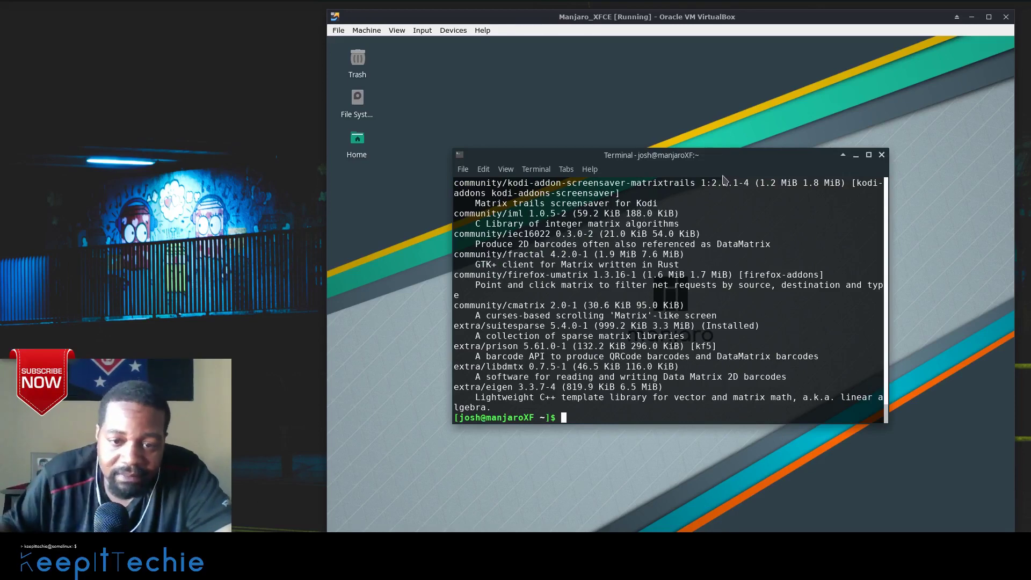
pyautogui.scroll(7, 575, 320)
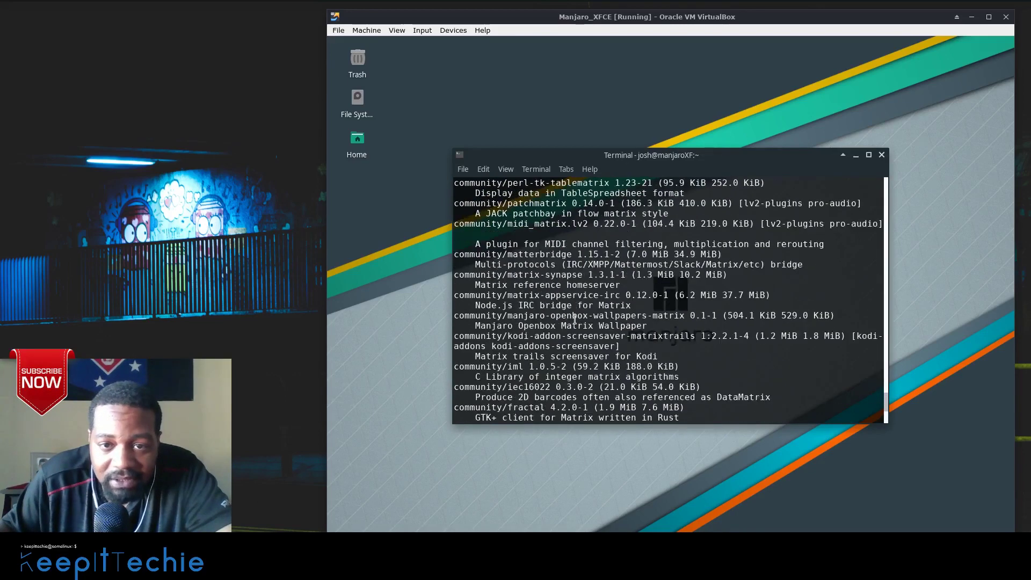
pyautogui.scroll(5, 591, 293)
pyautogui.scroll(5, 591, 293)
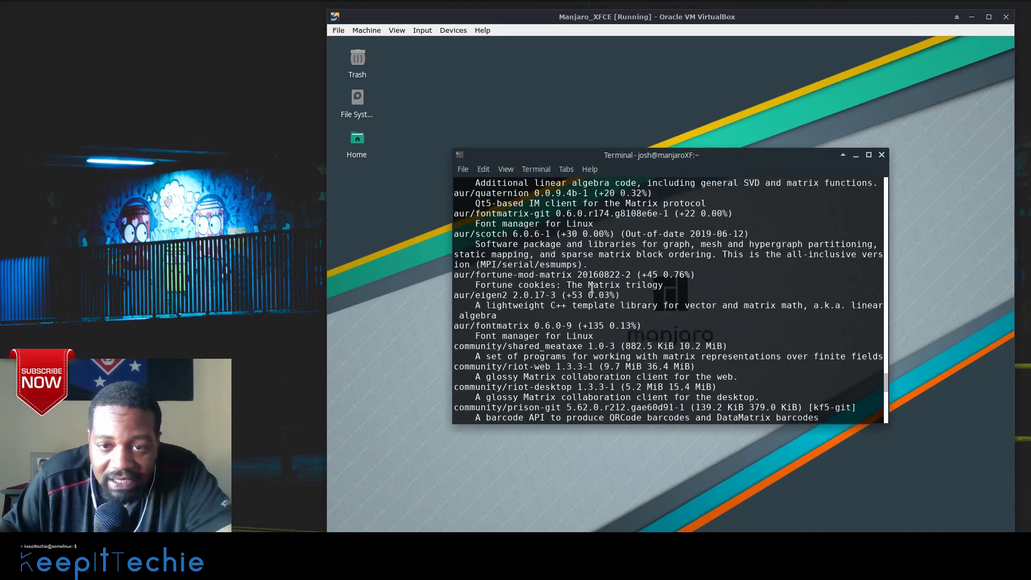
pyautogui.scroll(-4, 592, 288)
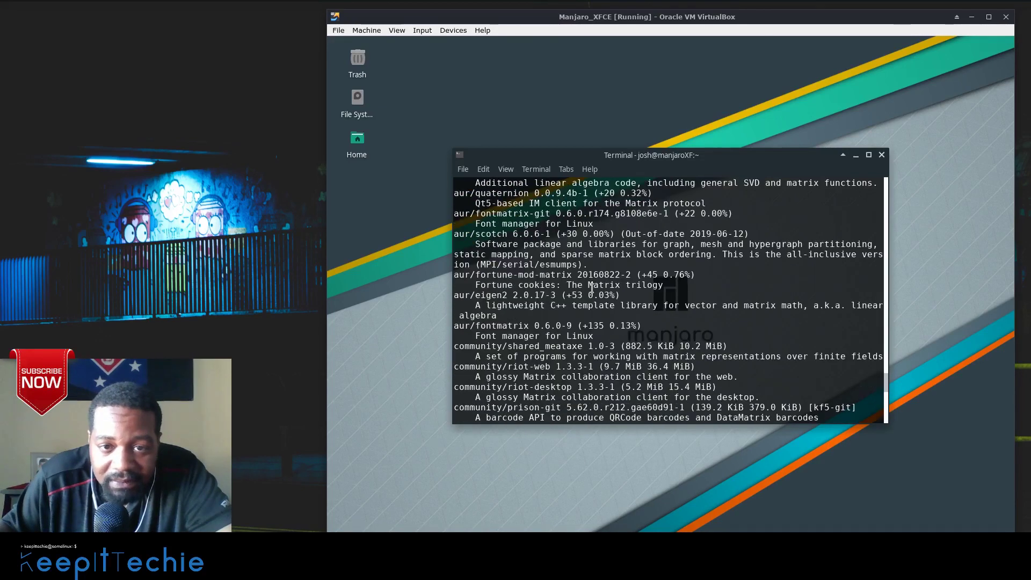
pyautogui.scroll(-12, 592, 288)
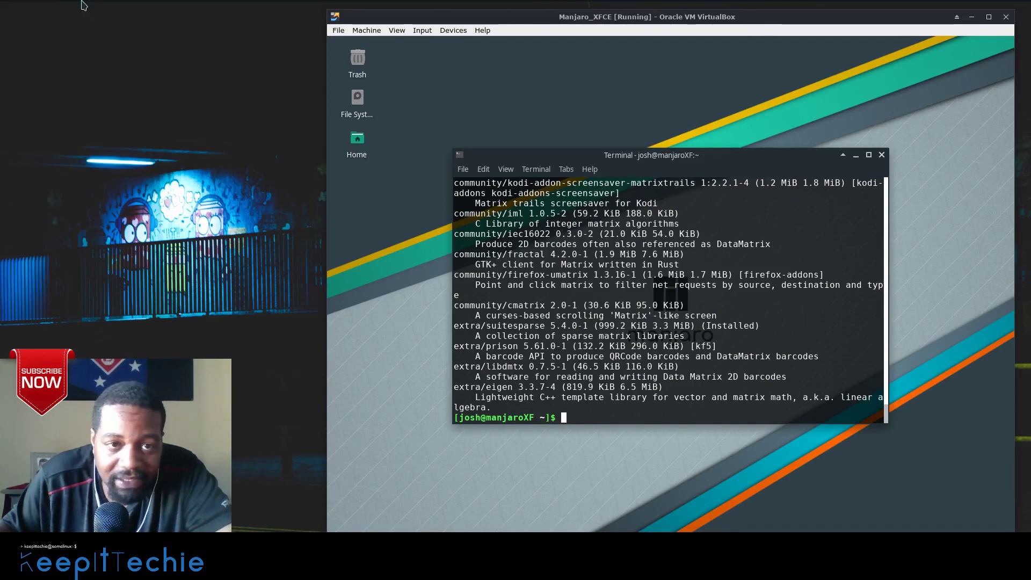
# - Switch to the browser's AUR package page and select the package base name "xscreensaver-xmatrix-color"
pyautogui.moveTo(527, 6)
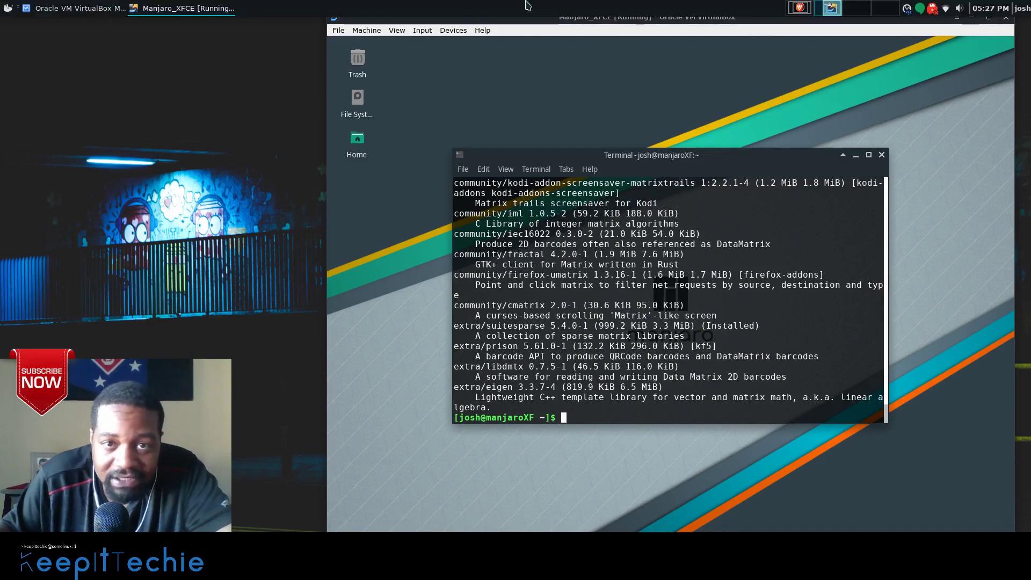
pyautogui.click(800, 7)
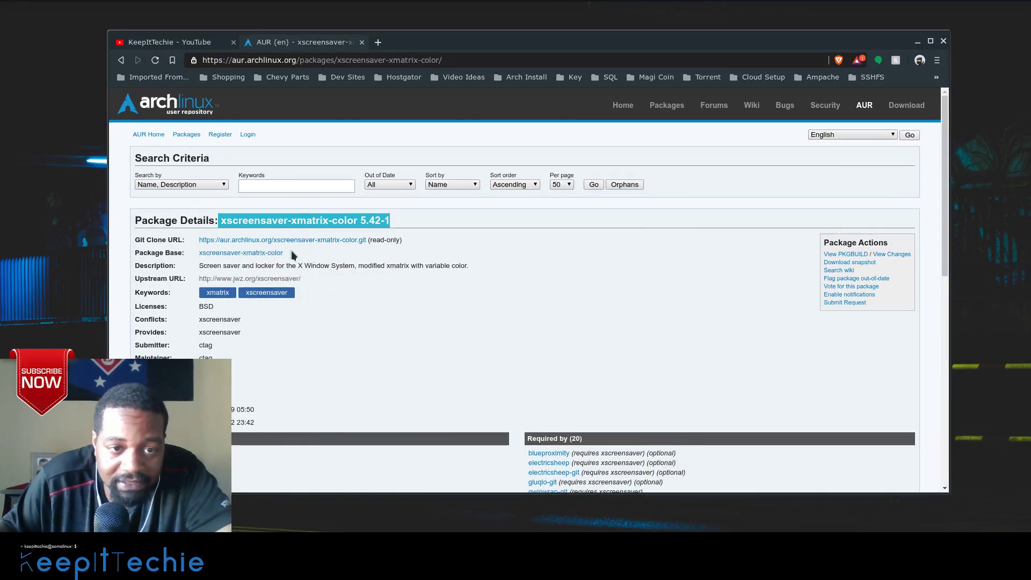
pyautogui.moveTo(291, 251); pyautogui.dragTo(198, 255)
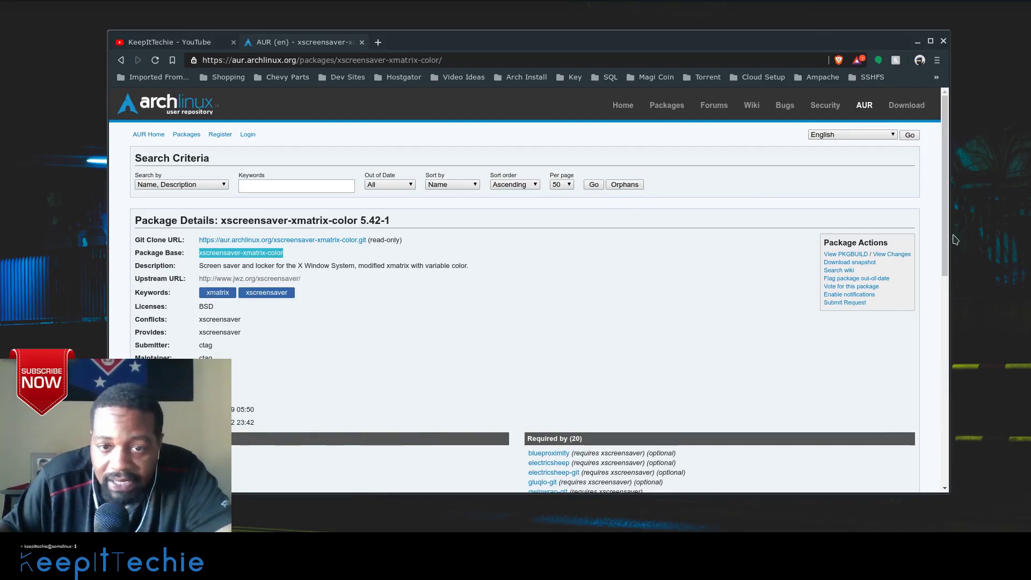
# - Return to the virtual machine's terminal, try pasting the package name after "yay -S", and enter the command as far as "yay -S xscreensaver-"
pyautogui.moveTo(838, 5)
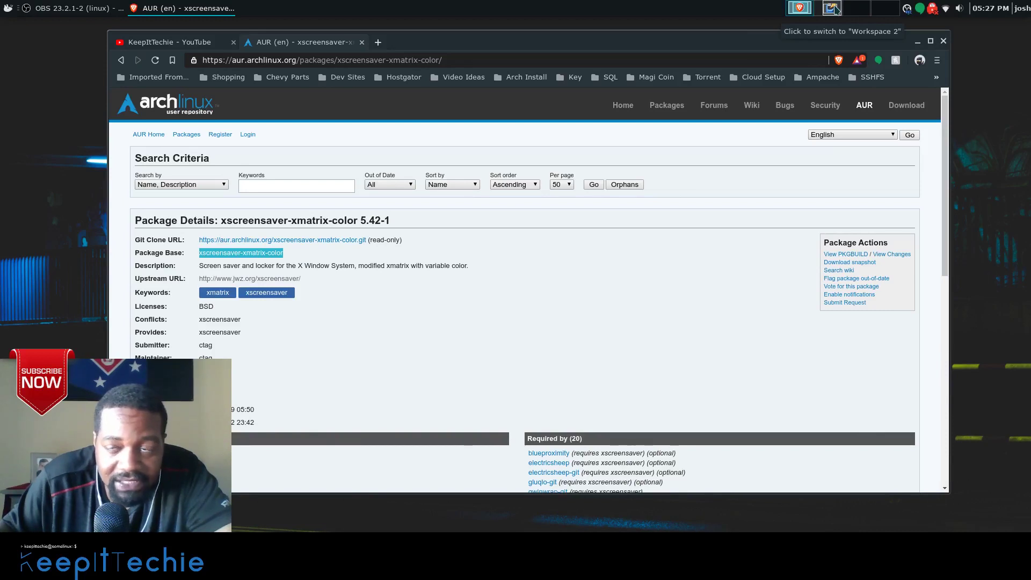
pyautogui.click(836, 9)
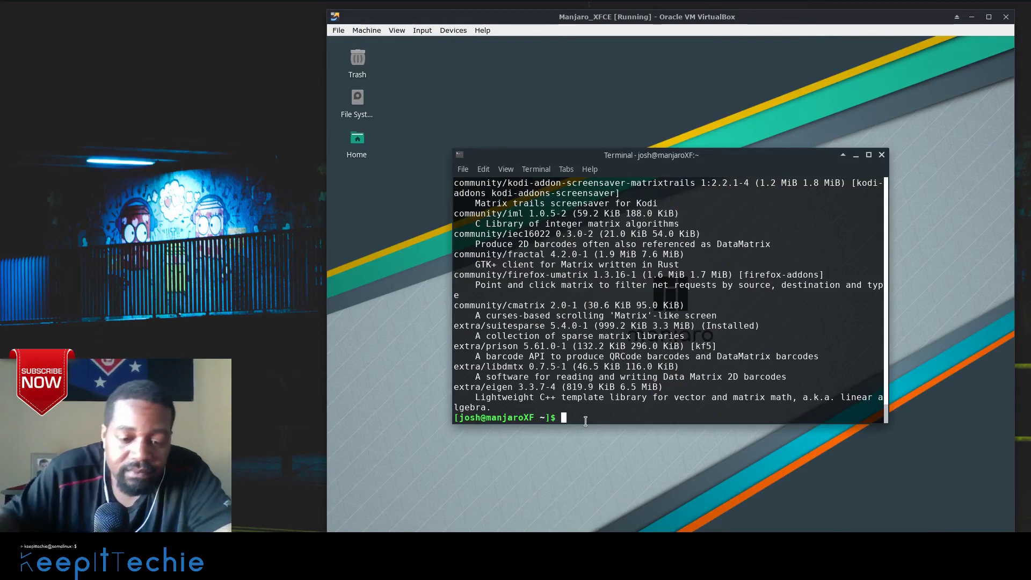
pyautogui.write('yay ')
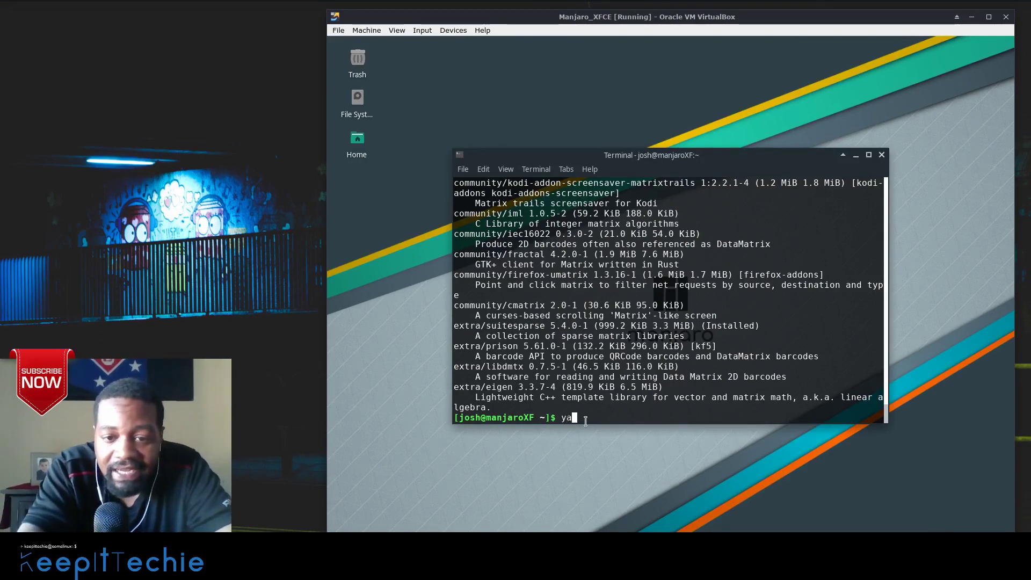
pyautogui.write('-S')
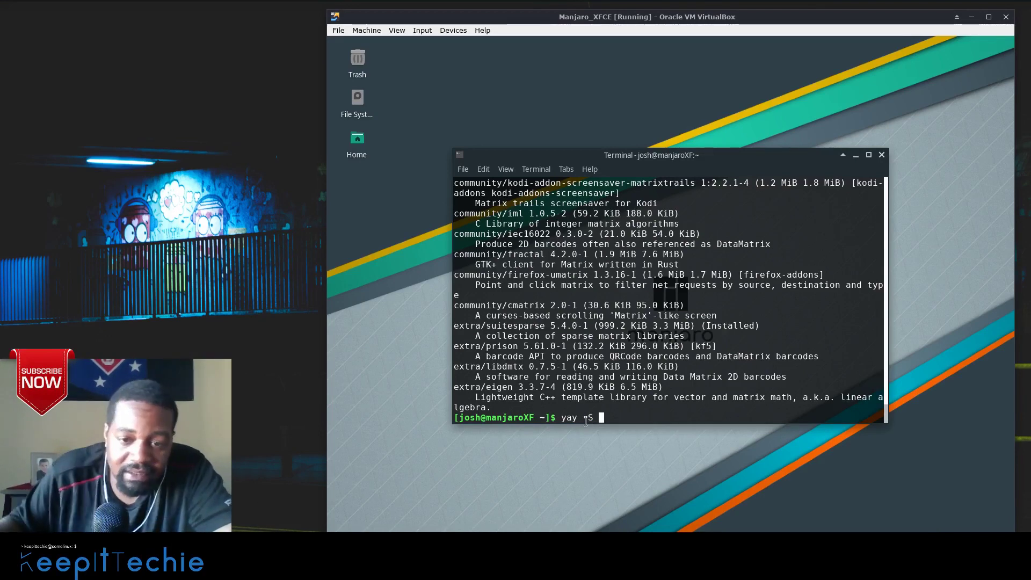
pyautogui.rightClick(608, 419)
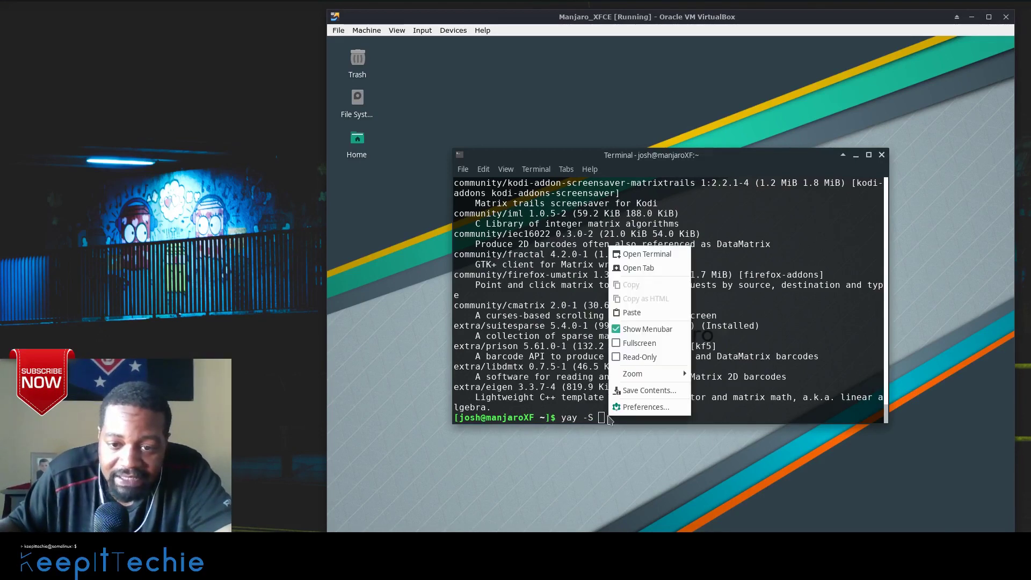
pyautogui.click(634, 310)
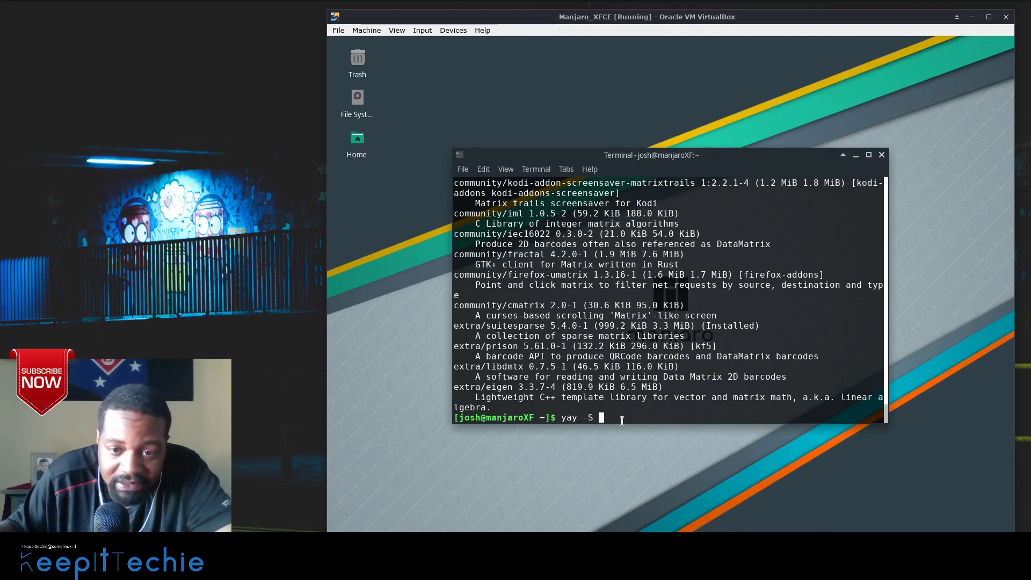
pyautogui.write('x')
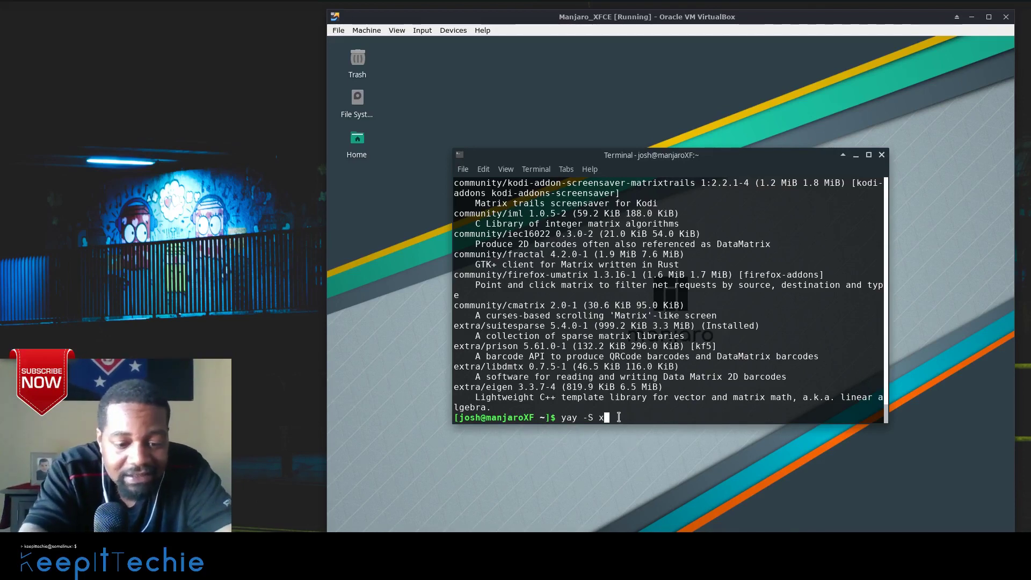
pyautogui.write('scree')
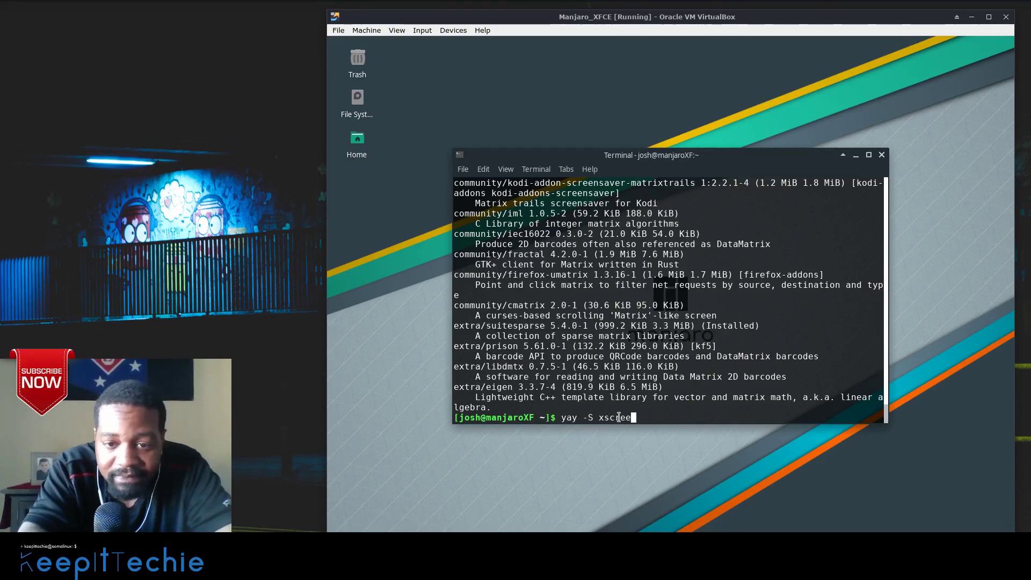
pyautogui.write('nsaver-')
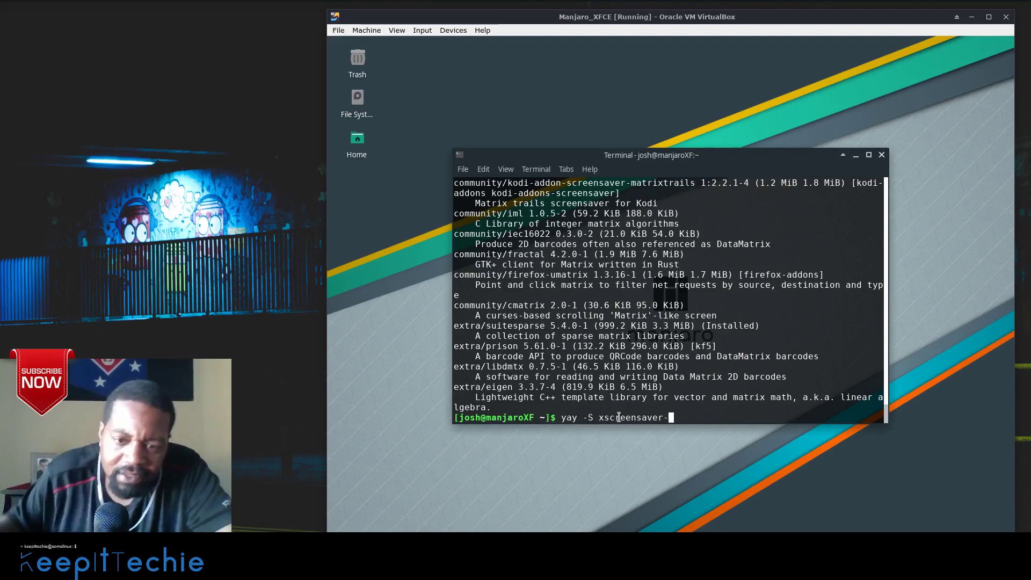
# - Check the rest of the package name on the browser's AUR page and return to the virtual machine's terminal
pyautogui.click(799, 7)
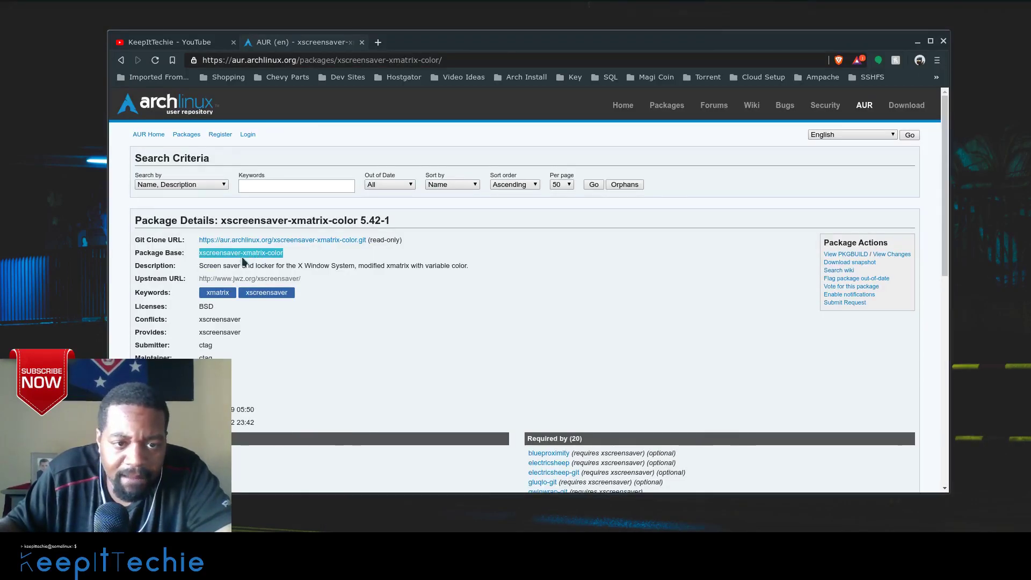
pyautogui.moveTo(832, 8)
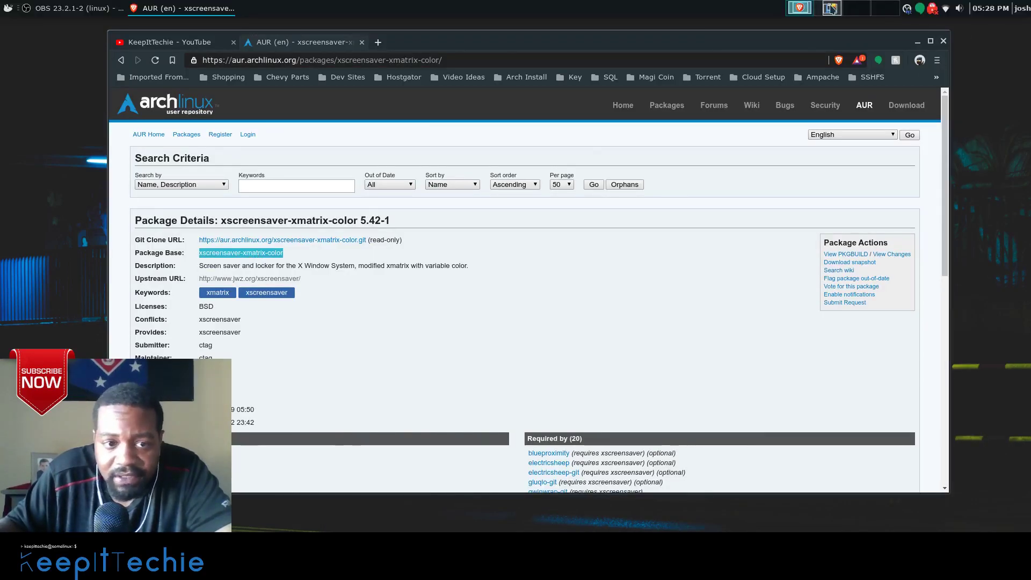
pyautogui.click(832, 7)
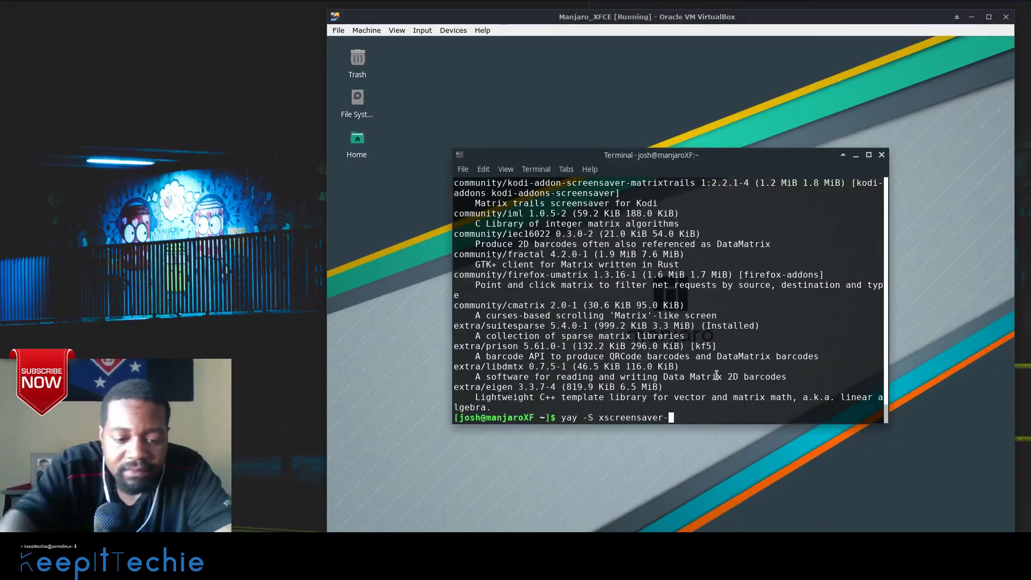
# - Complete and run the command "yay -S xscreensaver-xmatrix-color", accepting the default answer to the diffs question
pyautogui.write('xmatrix')
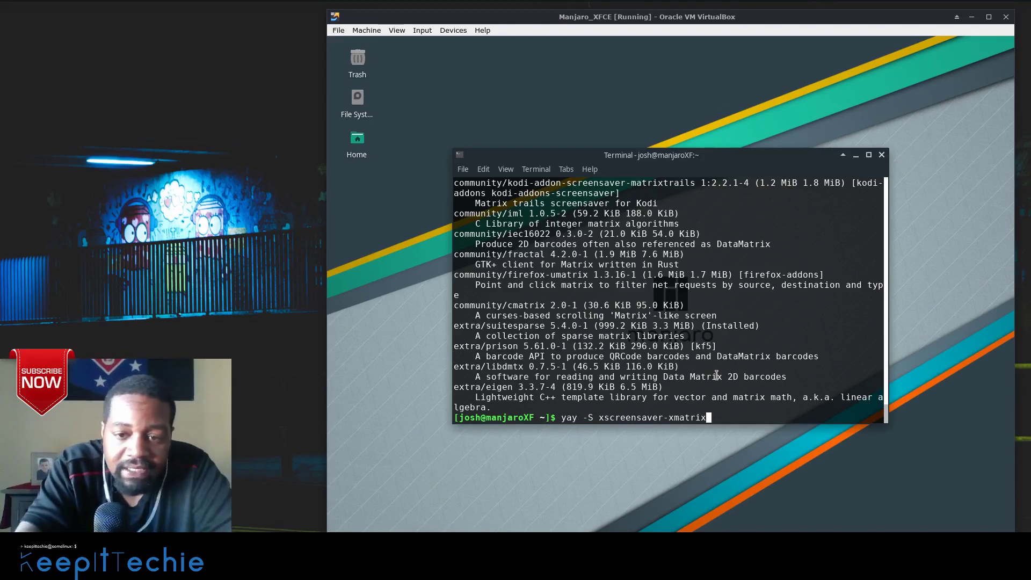
pyautogui.write('-')
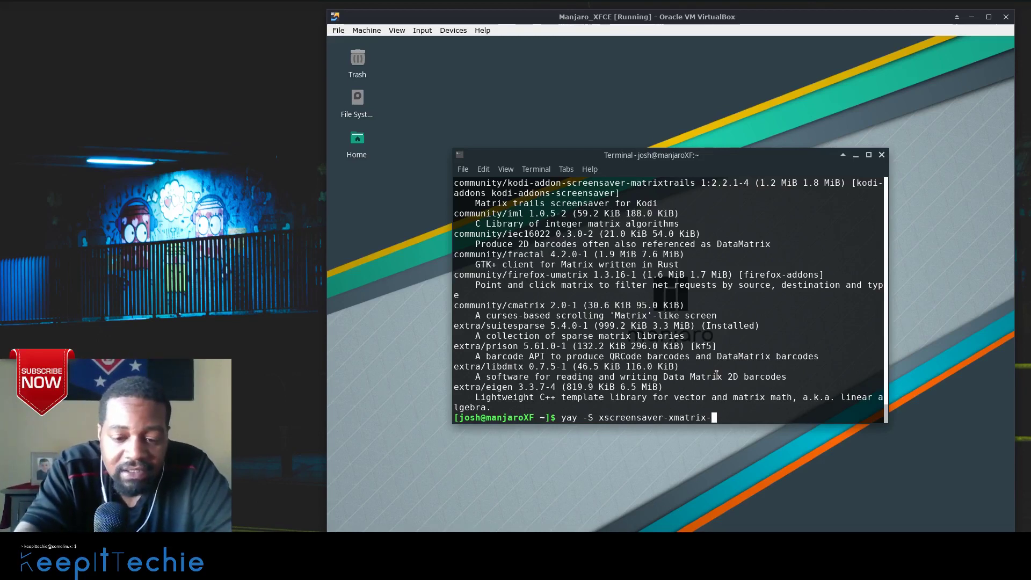
pyautogui.write('col')
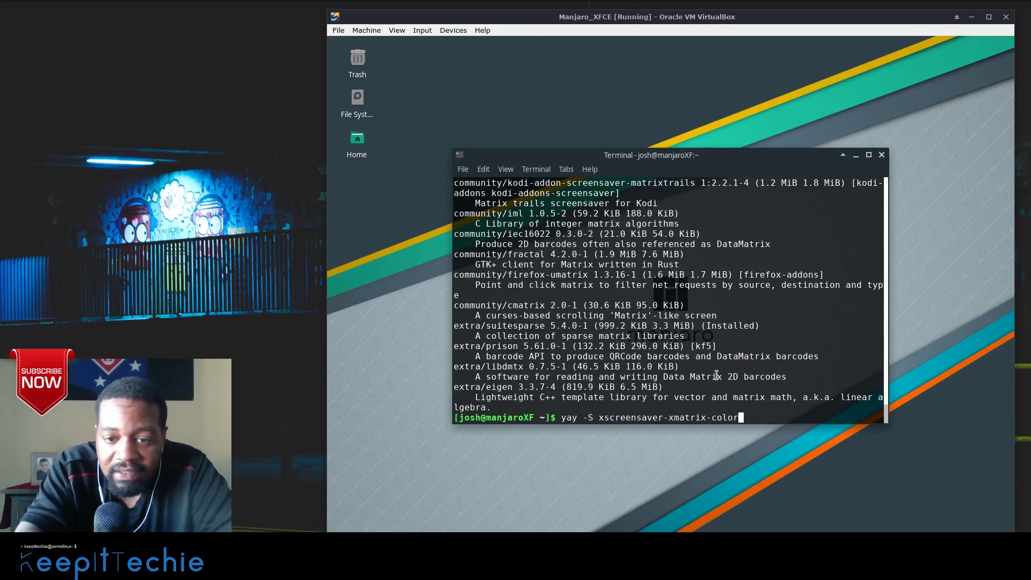
pyautogui.write('or')
pyautogui.press('Return')
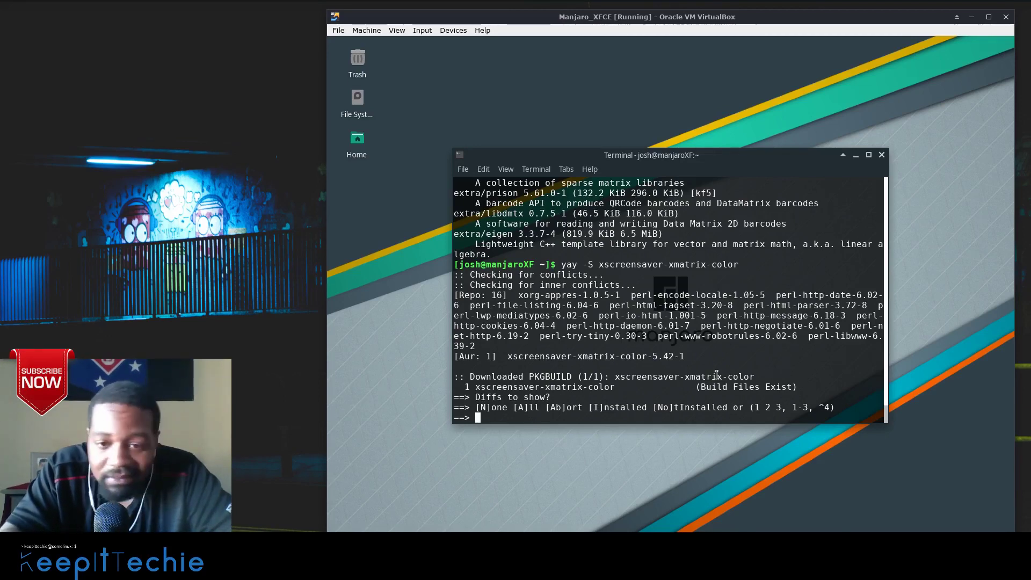
pyautogui.press('Return')
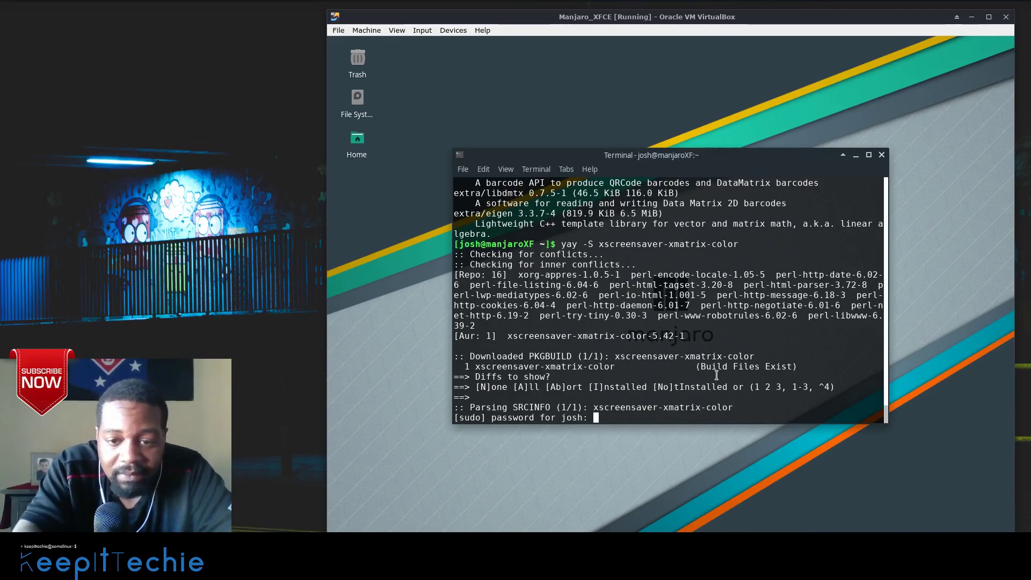
# - Enter the sudo password and confirm the installation of xscreensaver-xmatrix-color and its dependencies
pyautogui.press('Return')
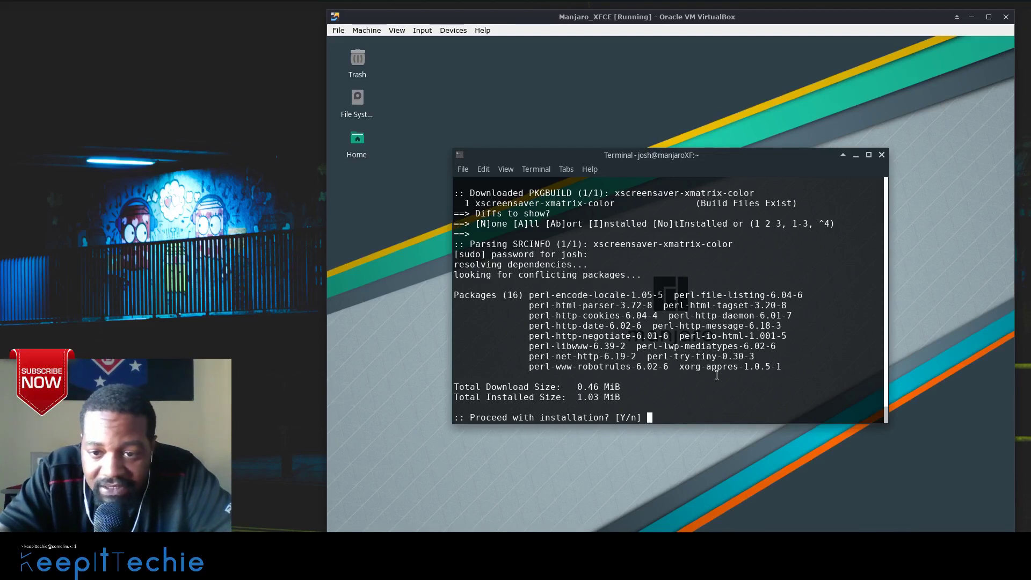
pyautogui.press('Return')
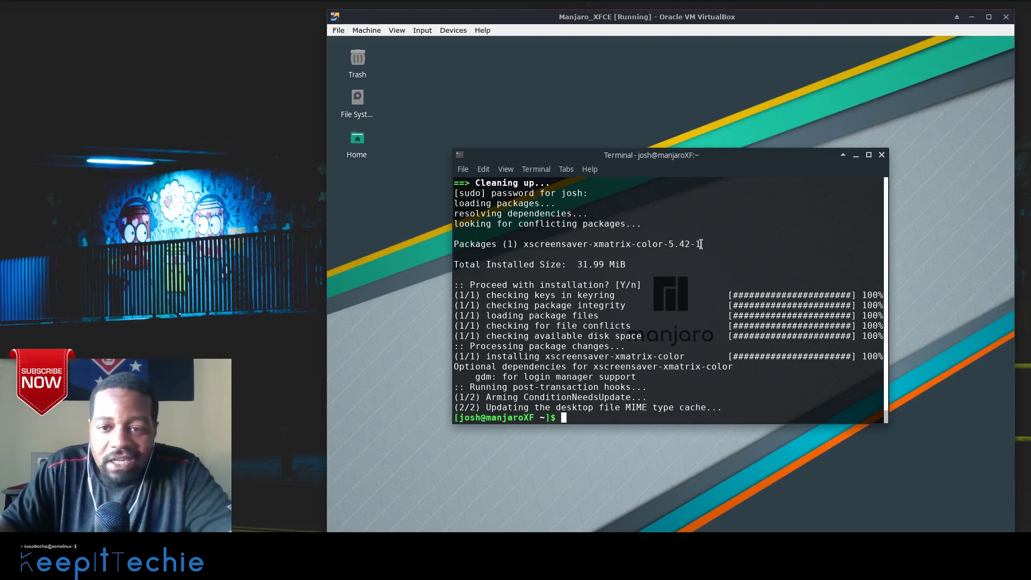
pyautogui.moveTo(701, 244); pyautogui.dragTo(526, 248)
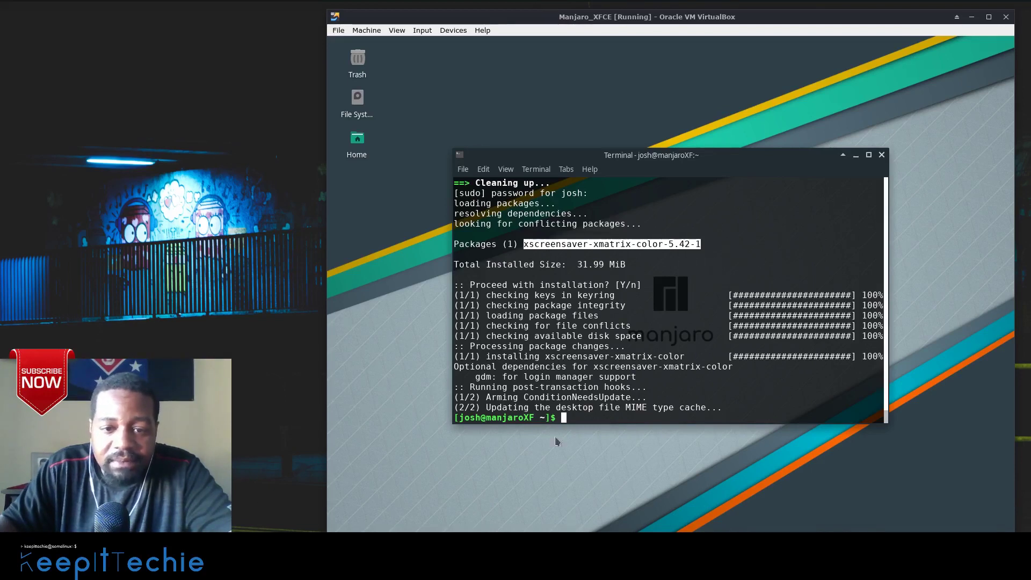
pyautogui.click(584, 416)
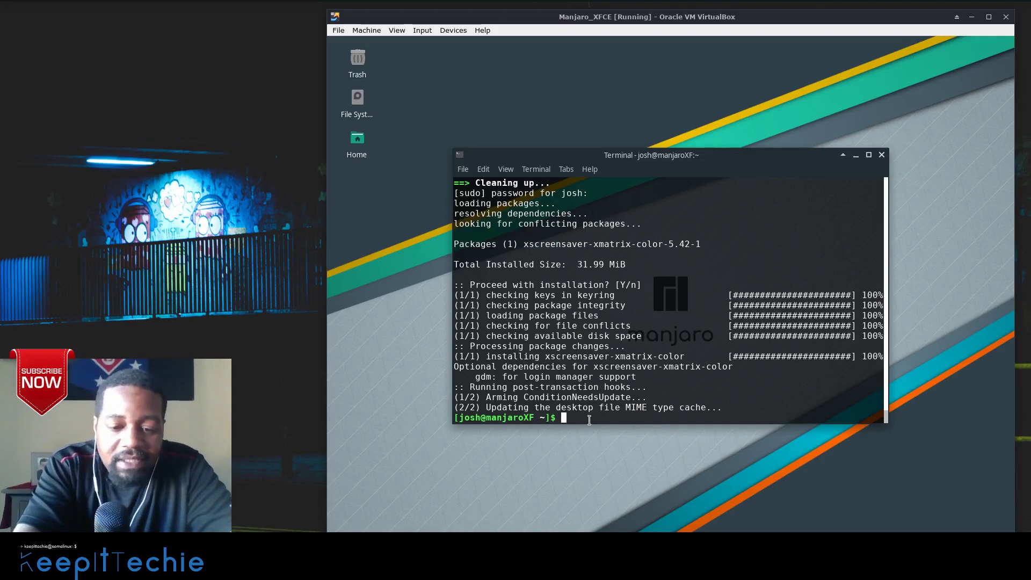
# - Restart the virtual machine with "sudo shutdown -r now" and log back in with the account password
pyautogui.write('sudo')
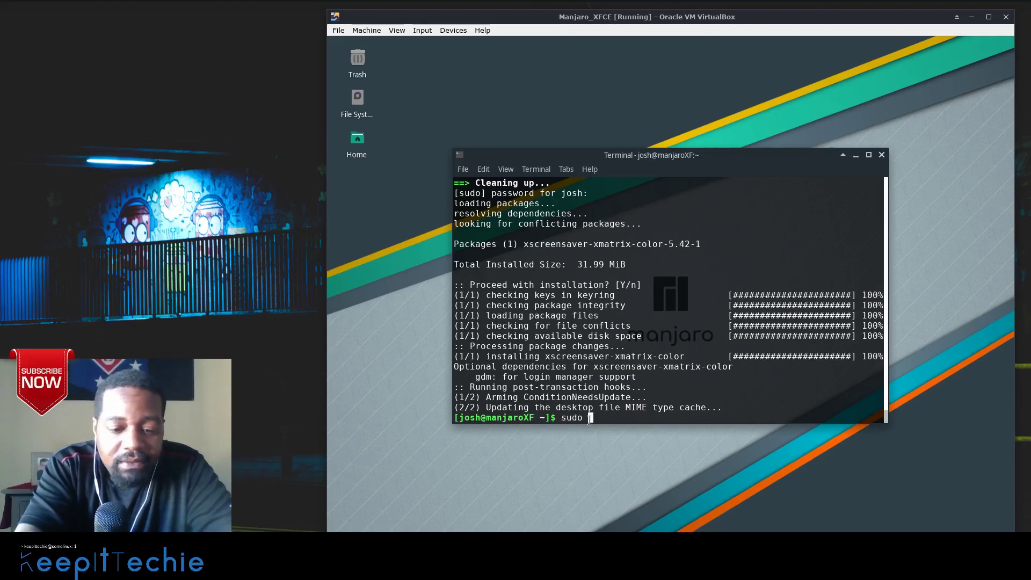
pyautogui.write(' shutdown')
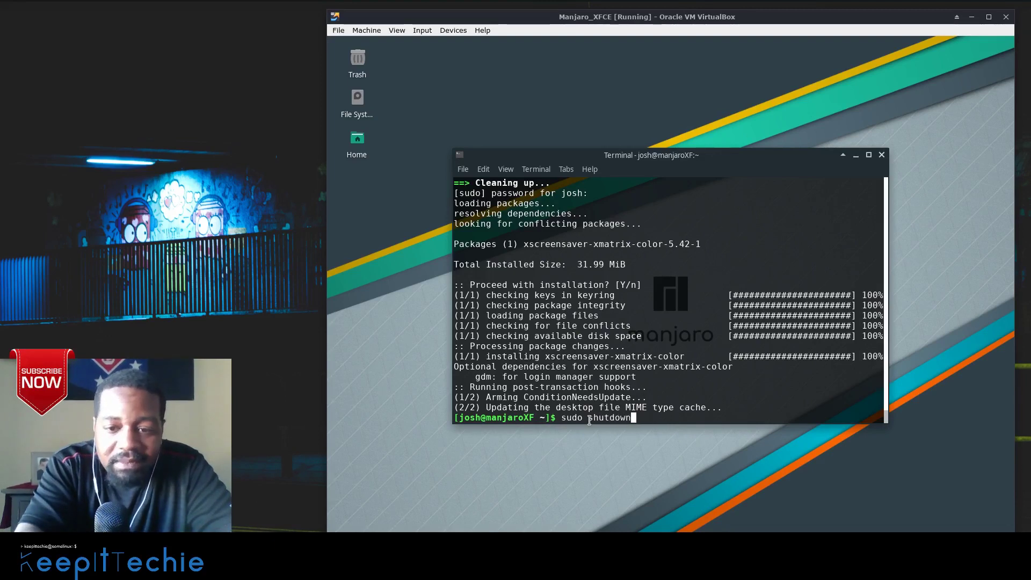
pyautogui.write(' -r ')
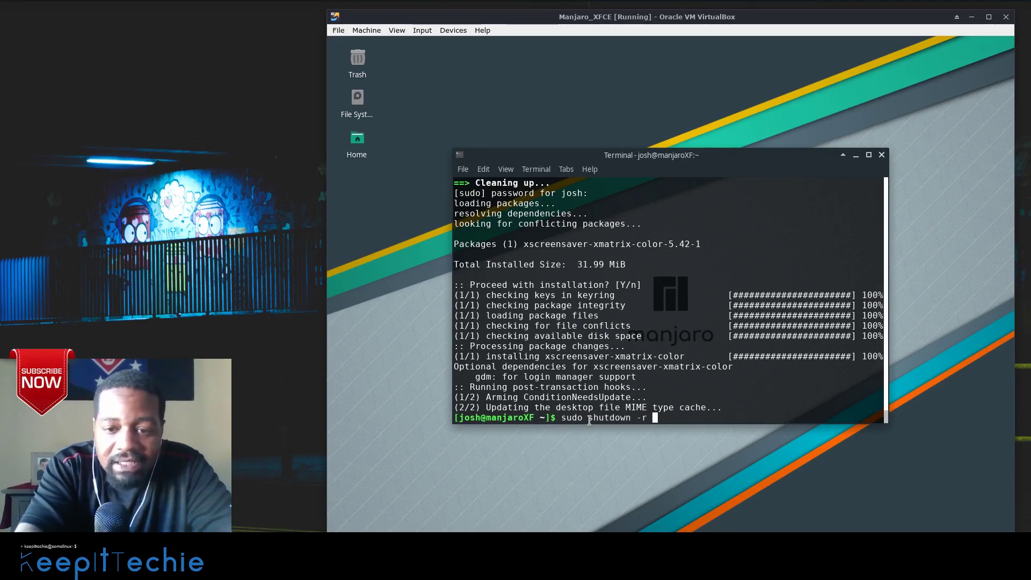
pyautogui.write('now')
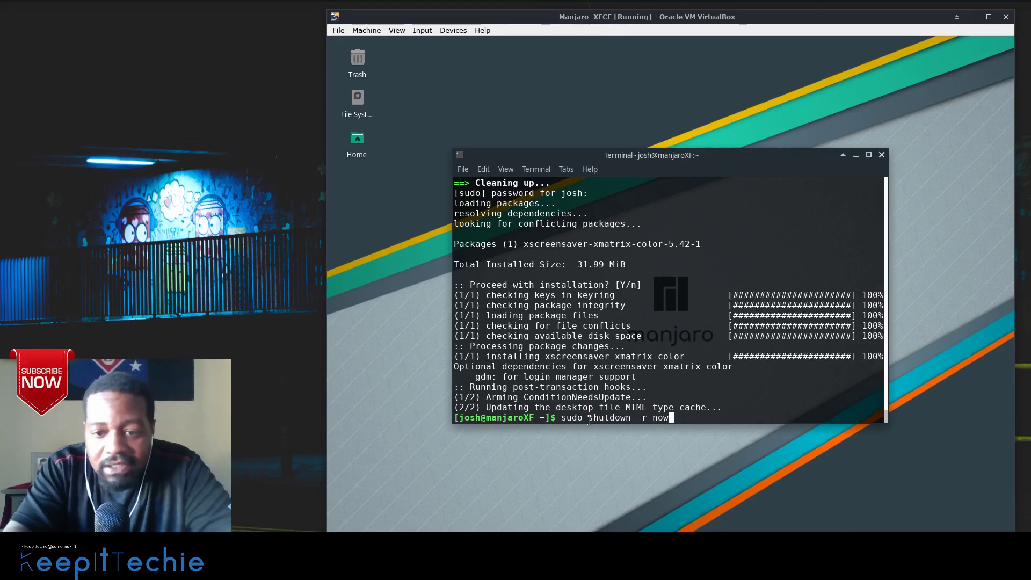
pyautogui.press('Return')
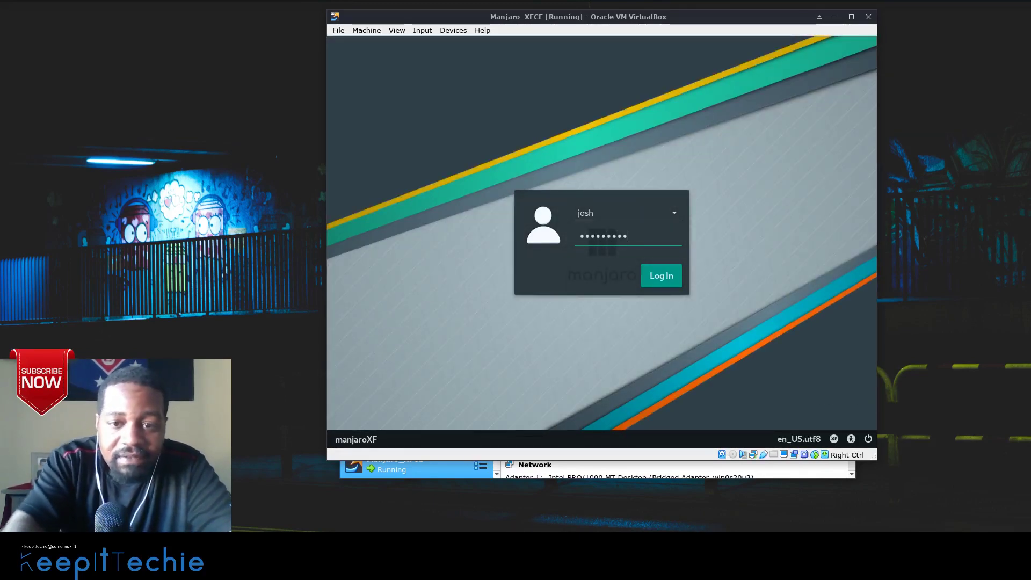
pyautogui.press('Return')
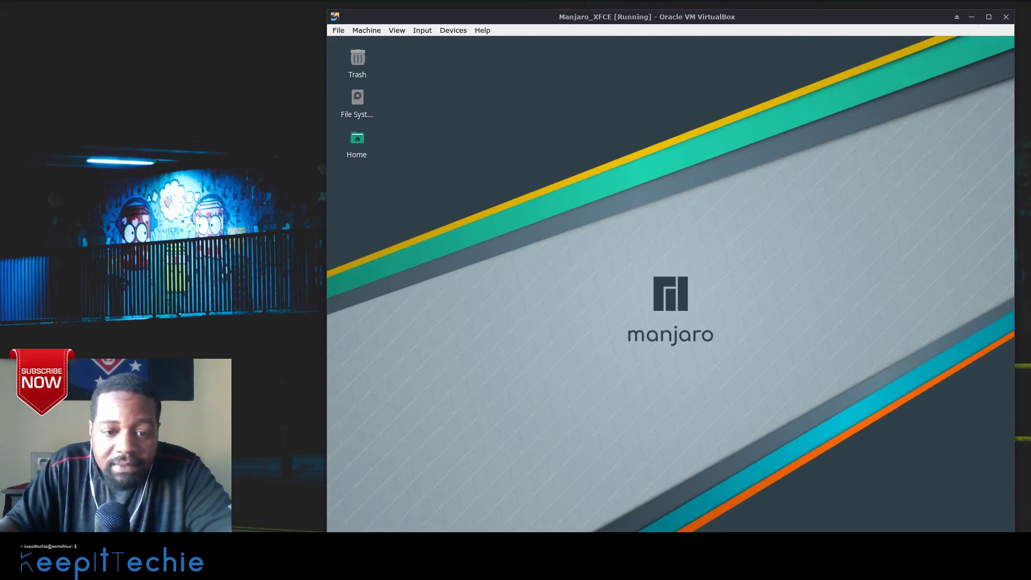
# - Search the installed applications for "scre" and open the Screensaver preferences
pyautogui.press('super')
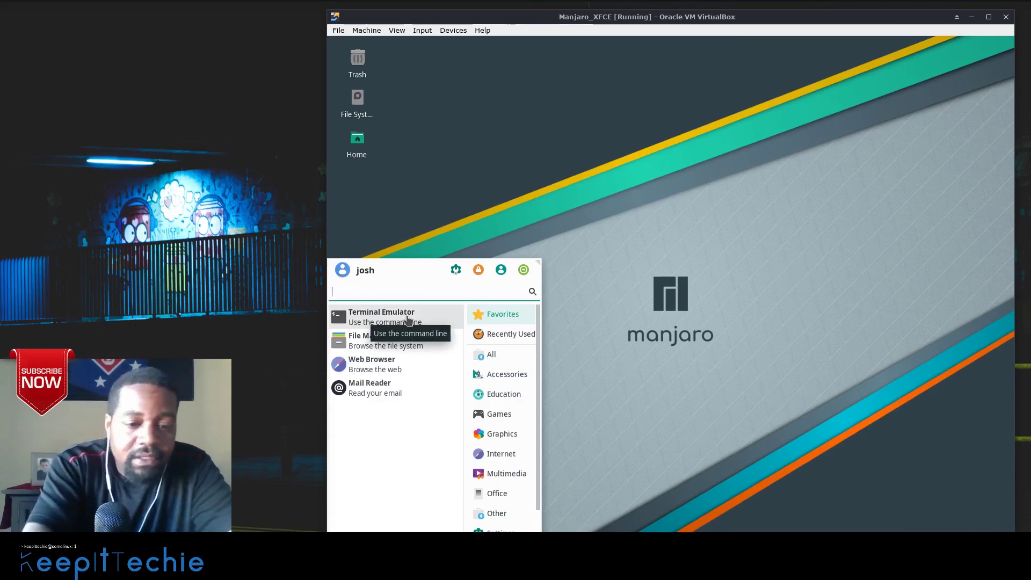
pyautogui.write('scre')
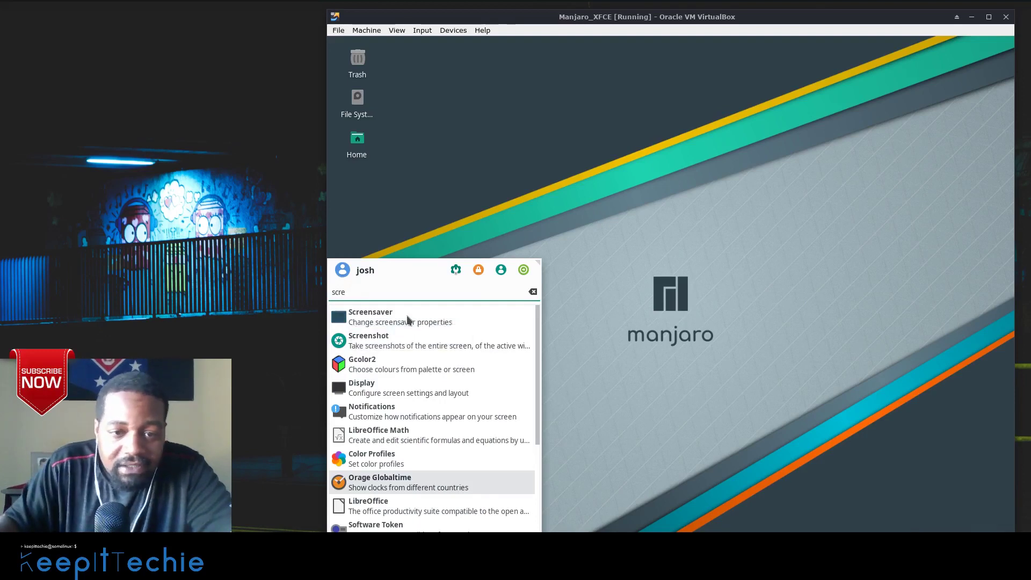
pyautogui.click(407, 316)
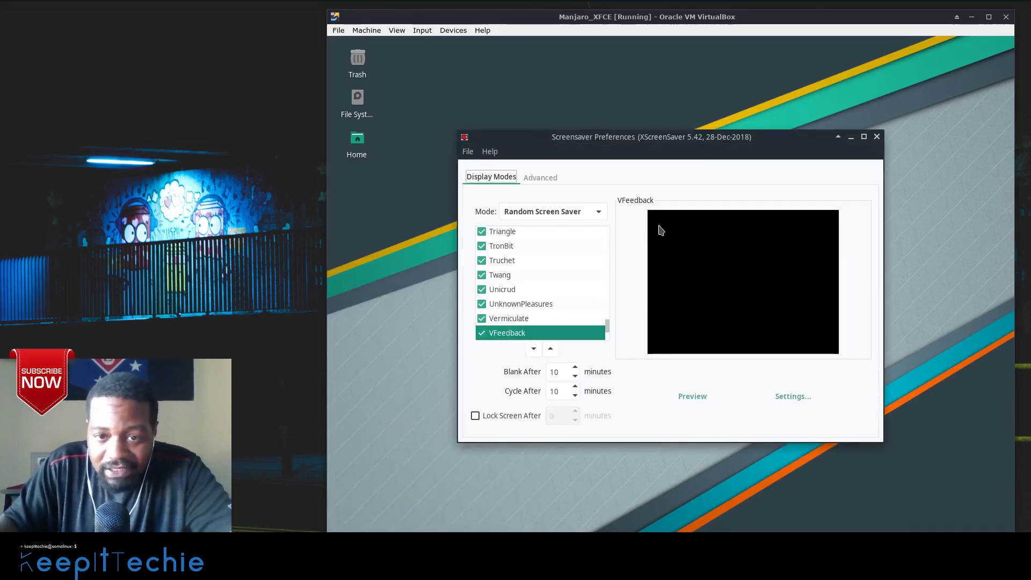
# - Look through the list of available screen savers in the display modes
pyautogui.scroll(3, 563, 288)
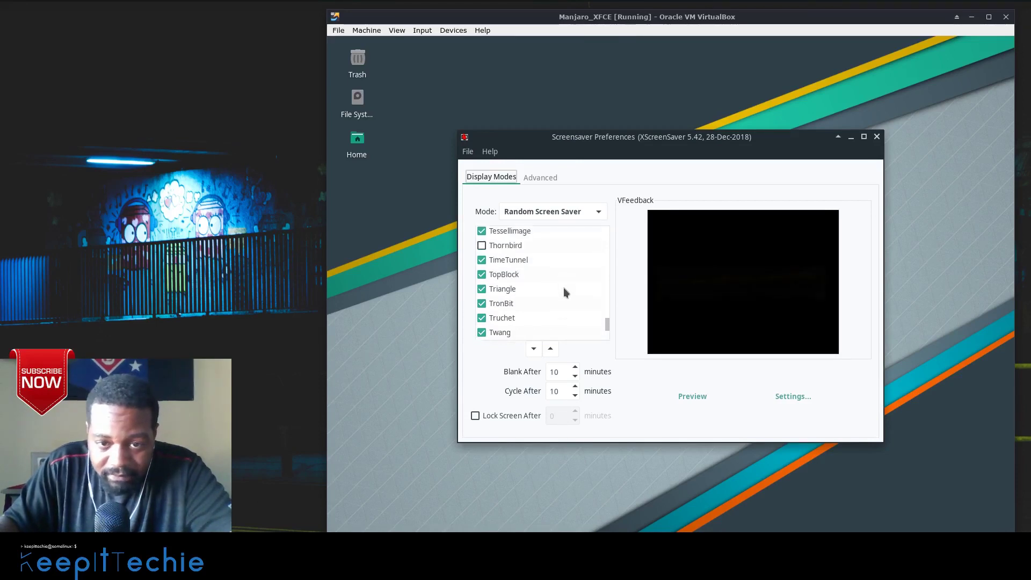
pyautogui.scroll(10, 563, 288)
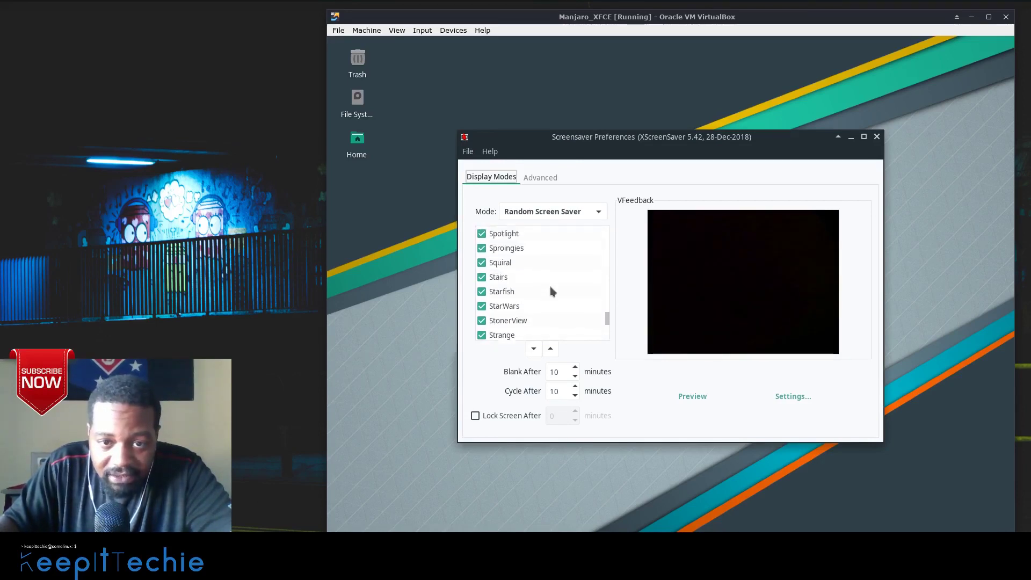
pyautogui.scroll(-12, 553, 291)
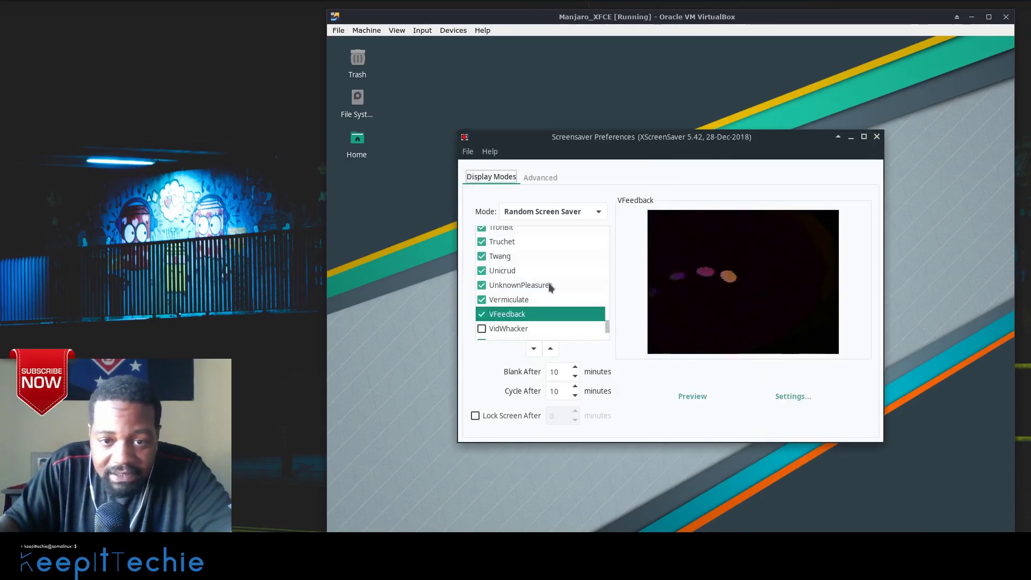
pyautogui.scroll(-4, 548, 289)
pyautogui.scroll(5, 549, 288)
pyautogui.scroll(20, 549, 285)
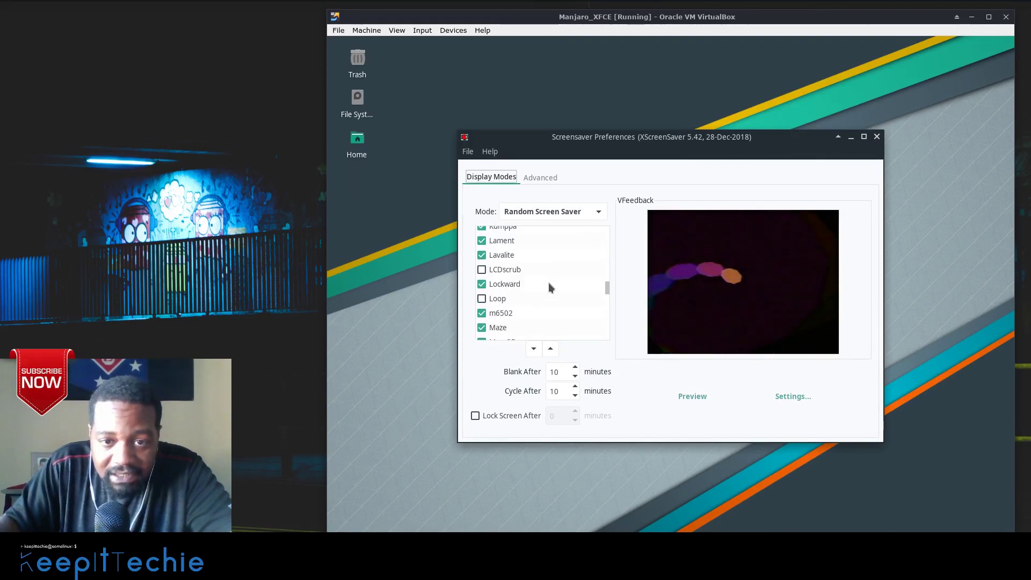
pyautogui.scroll(-2, 549, 283)
pyautogui.scroll(2, 535, 273)
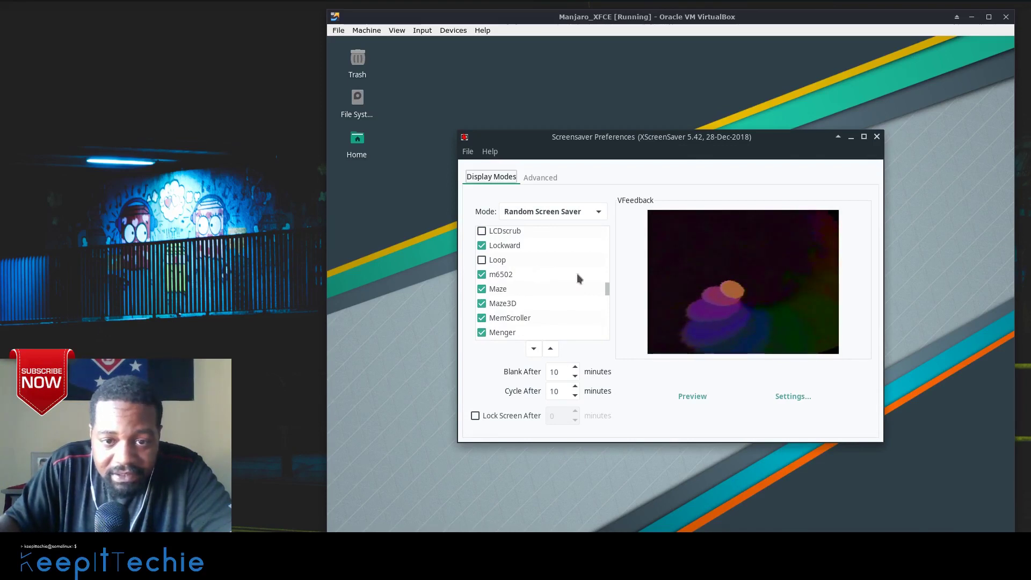
pyautogui.scroll(-2, 583, 277)
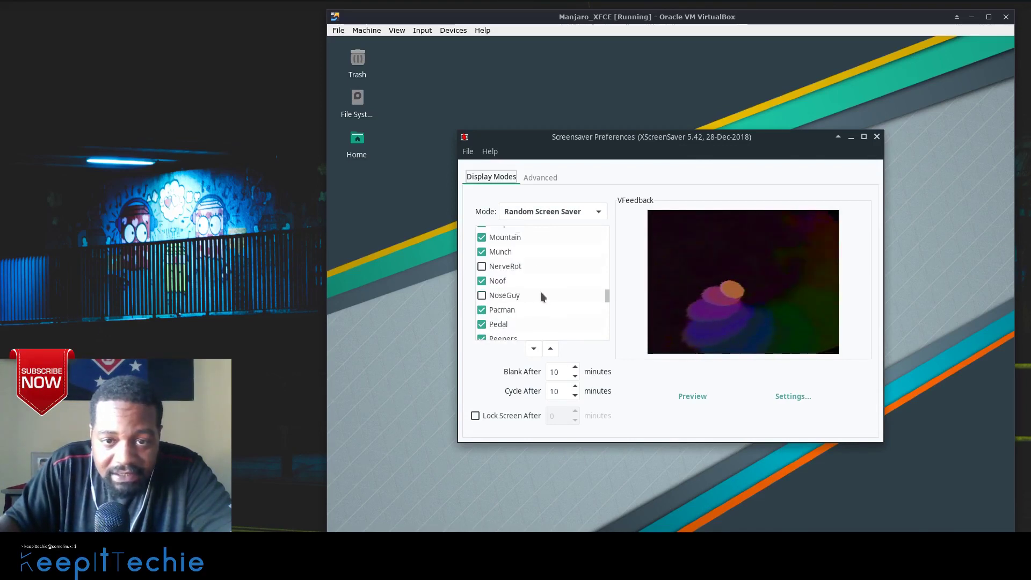
# - Set the display mode to Only One Screen Saver and select XMatrix as the screen saver
pyautogui.click(598, 210)
pyautogui.click(600, 214)
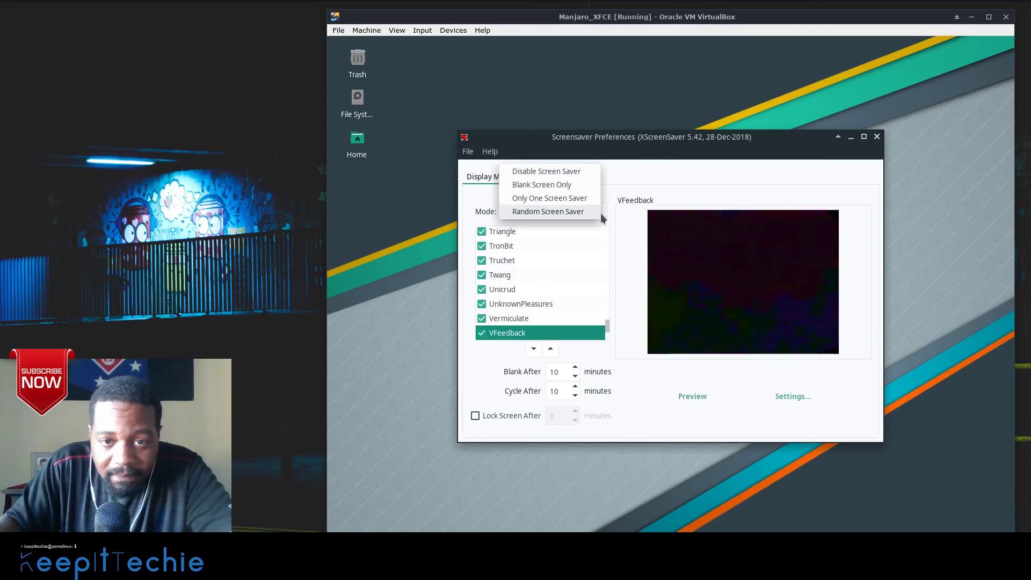
pyautogui.click(578, 199)
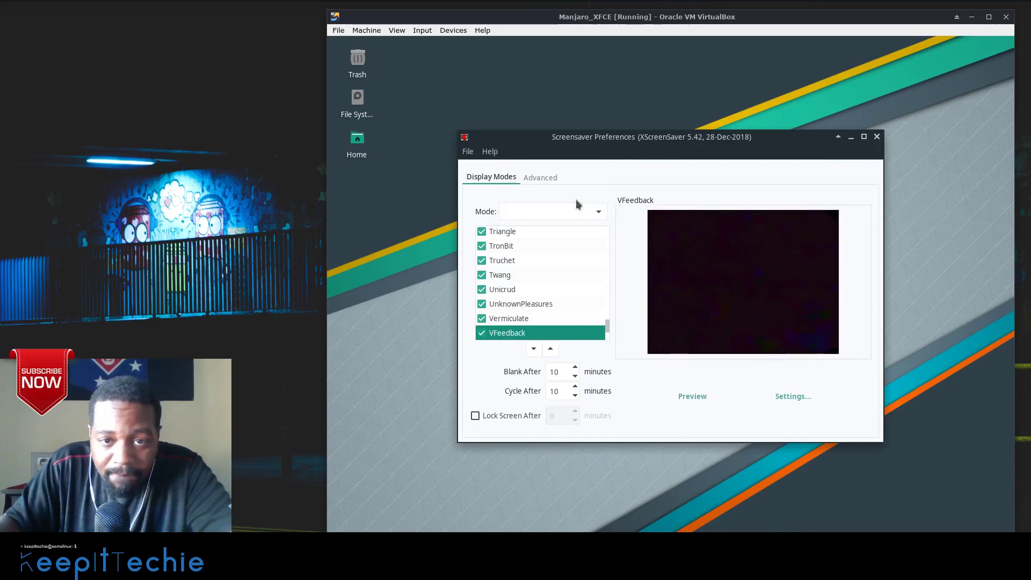
pyautogui.scroll(3, 553, 299)
pyautogui.scroll(5, 553, 299)
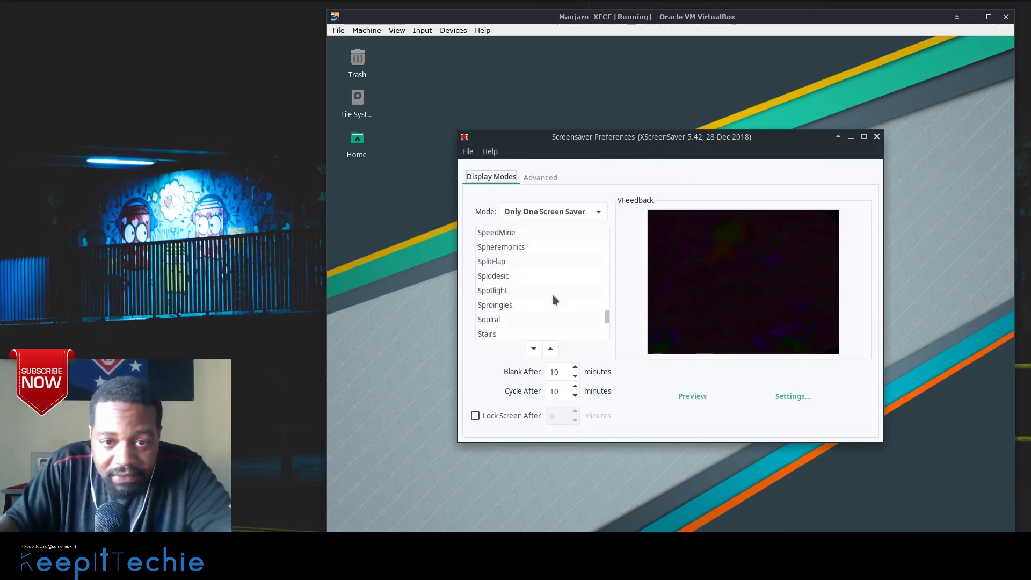
pyautogui.scroll(-10, 554, 296)
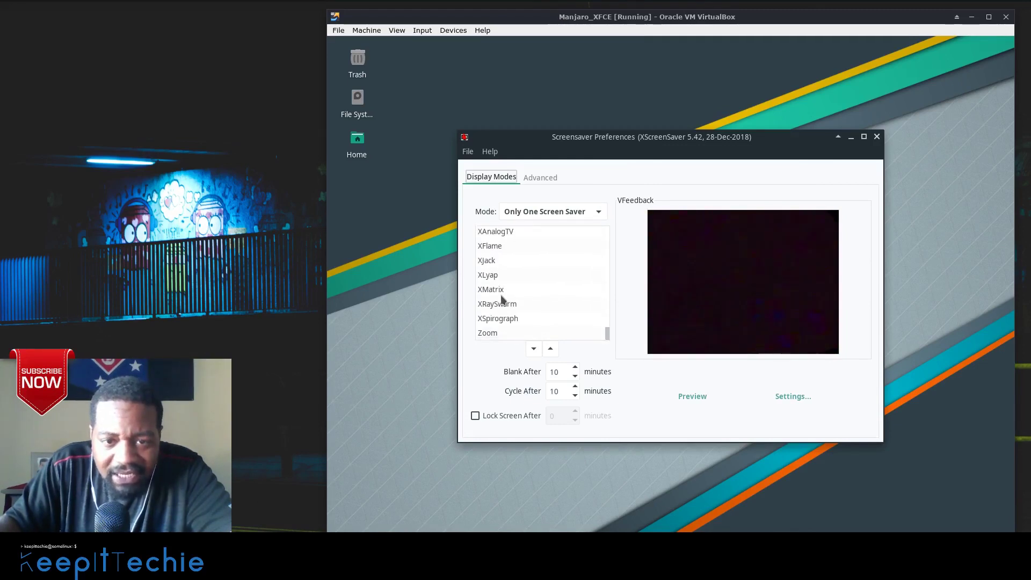
pyautogui.click(507, 290)
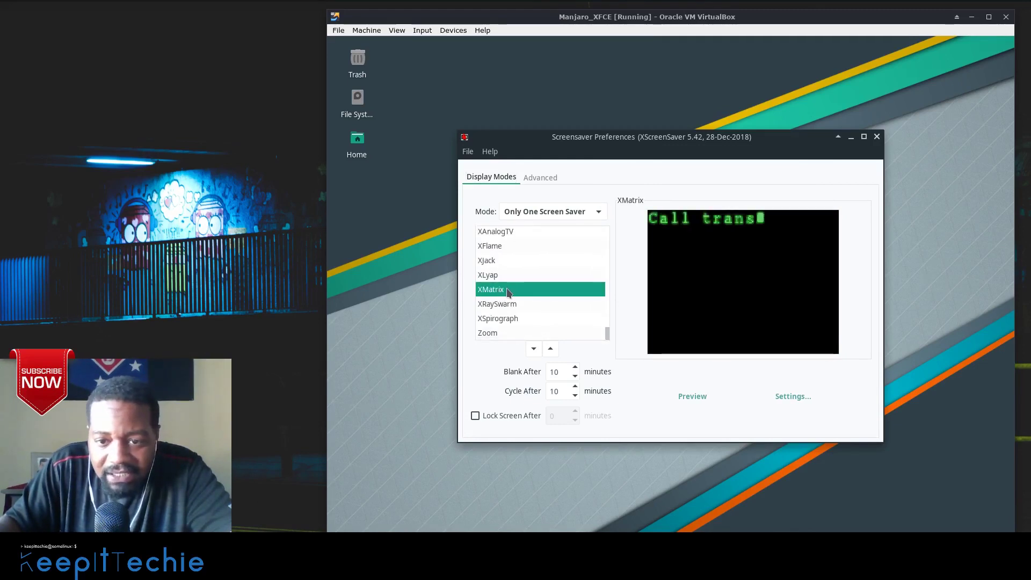
# - Preview XMatrix across the whole desktop and check the advanced screensaver options
pyautogui.doubleClick(535, 290)
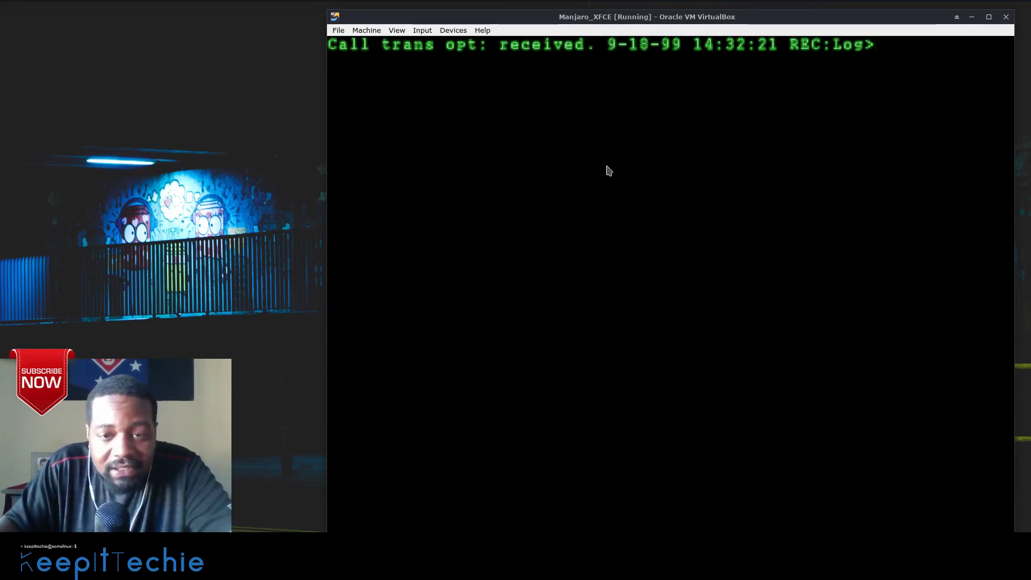
pyautogui.click(675, 207)
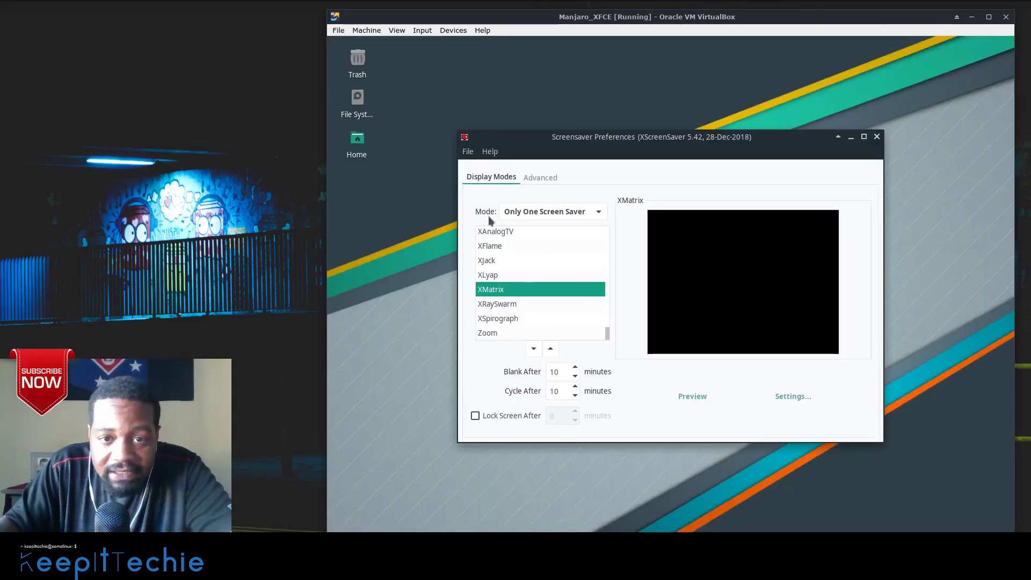
pyautogui.click(544, 178)
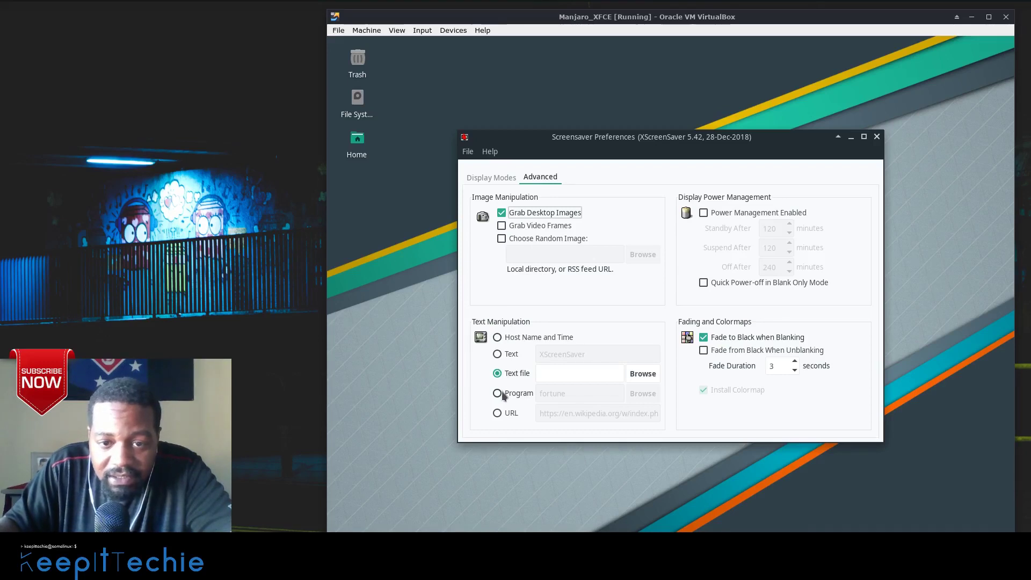
pyautogui.click(498, 179)
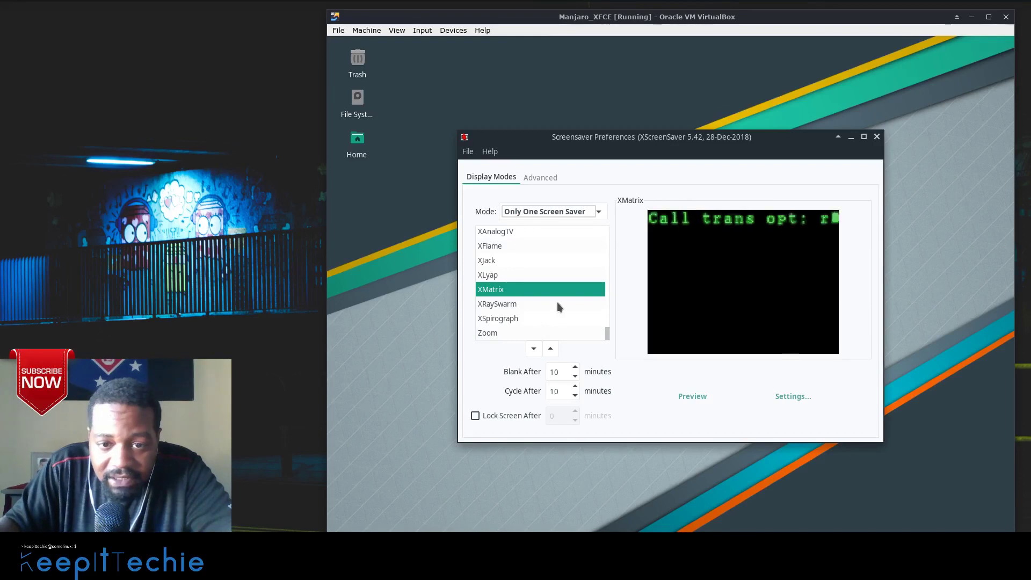
# - Open the XMatrix settings and set the font size to Small font
pyautogui.click(793, 396)
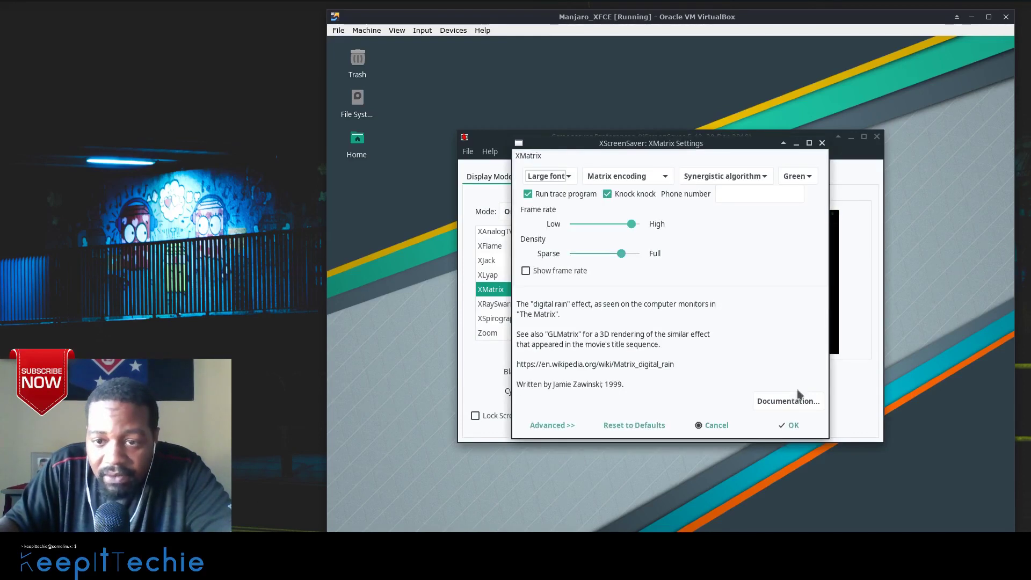
pyautogui.click(566, 178)
pyautogui.click(558, 163)
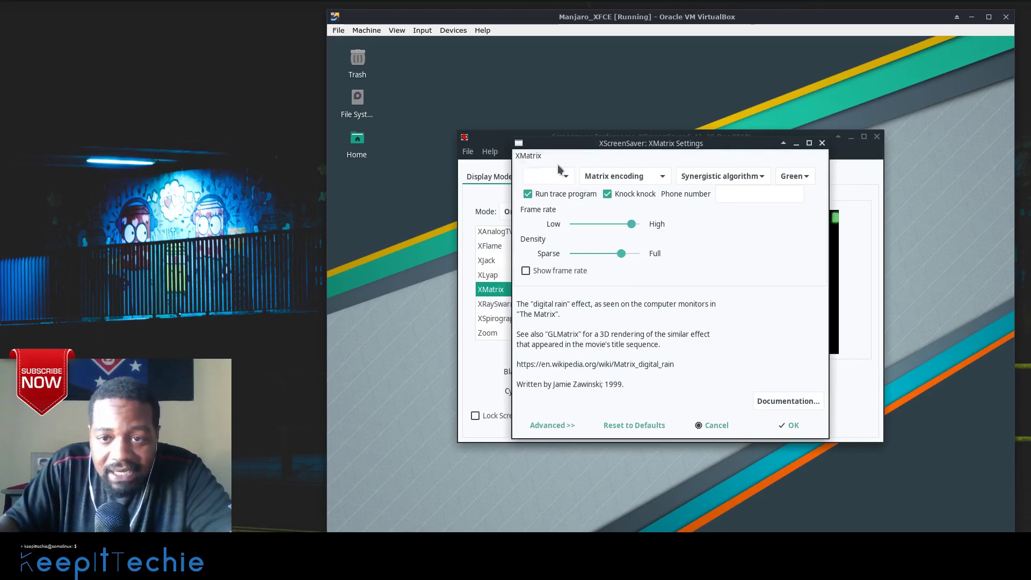
# - Review the available XMatrix encodings and keep Matrix encoding
pyautogui.click(665, 177)
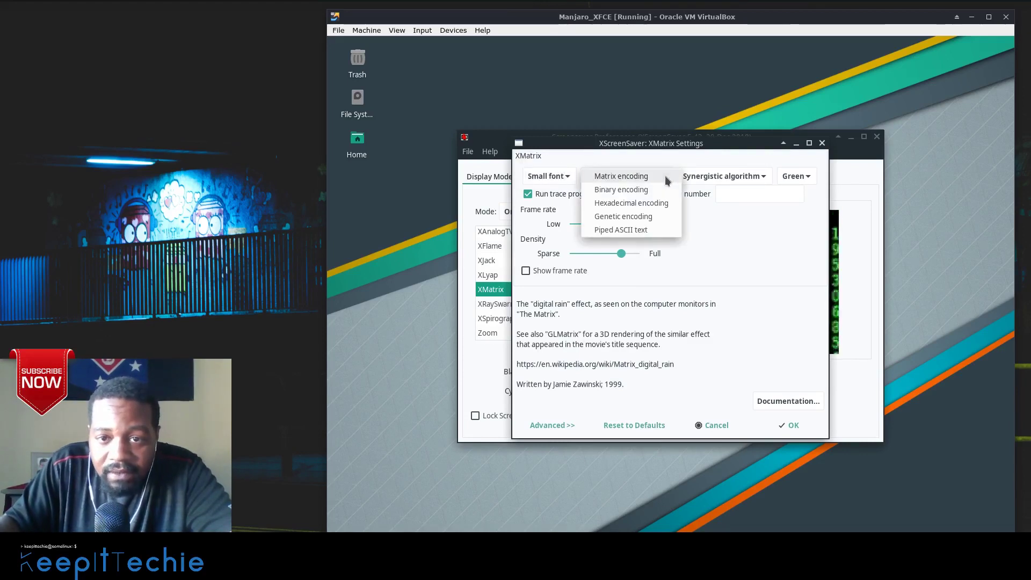
pyautogui.click(666, 180)
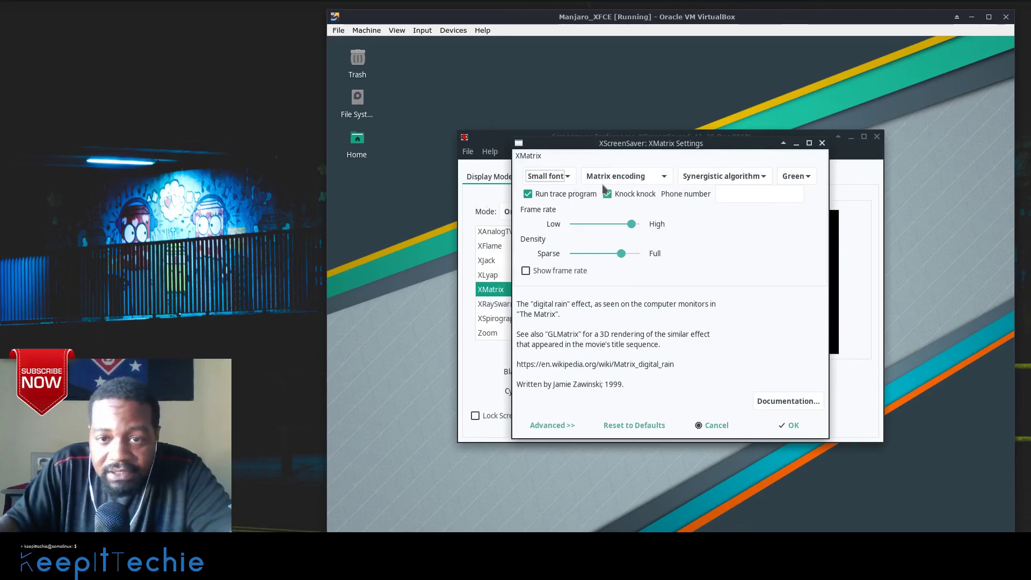
pyautogui.click(645, 179)
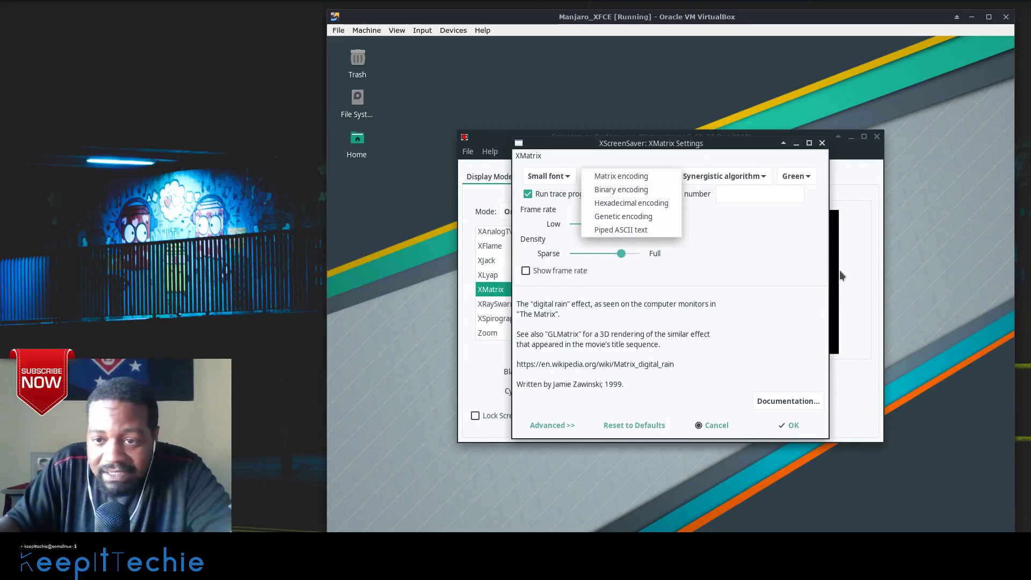
pyautogui.click(627, 175)
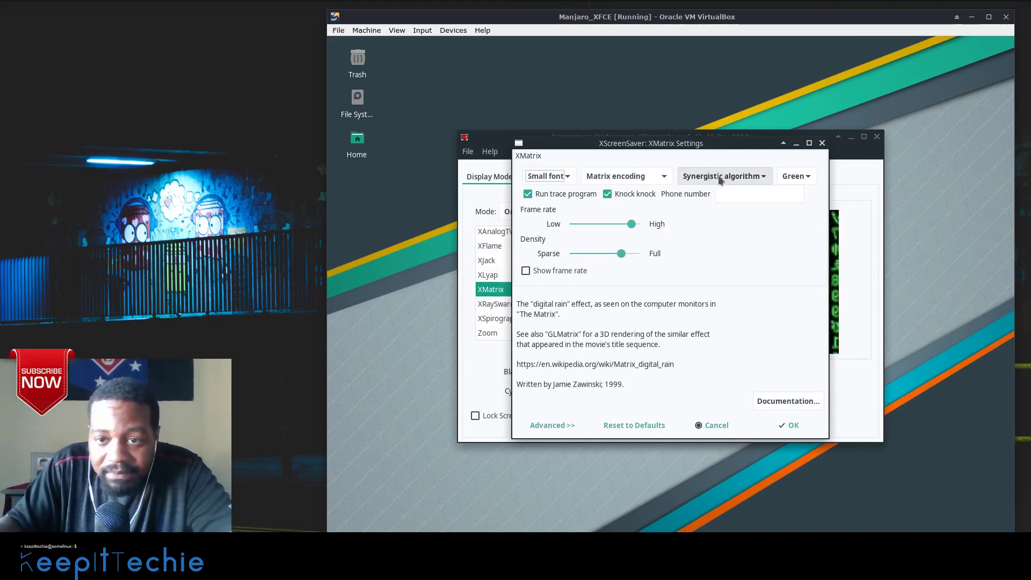
# - Set the XMatrix colour to Grey, fill in the phone number for the trace program, and accept the settings
pyautogui.click(807, 179)
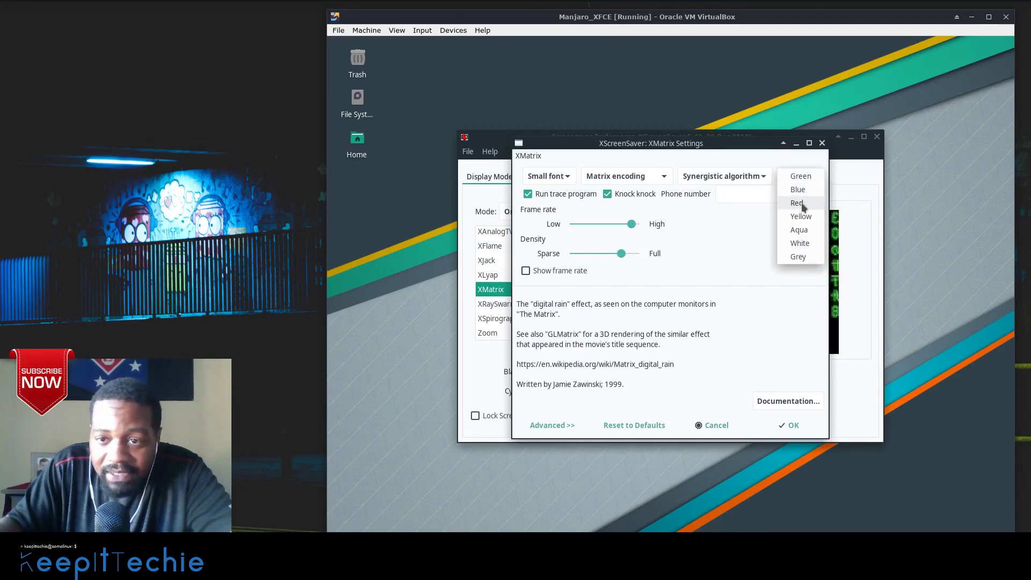
pyautogui.click(792, 259)
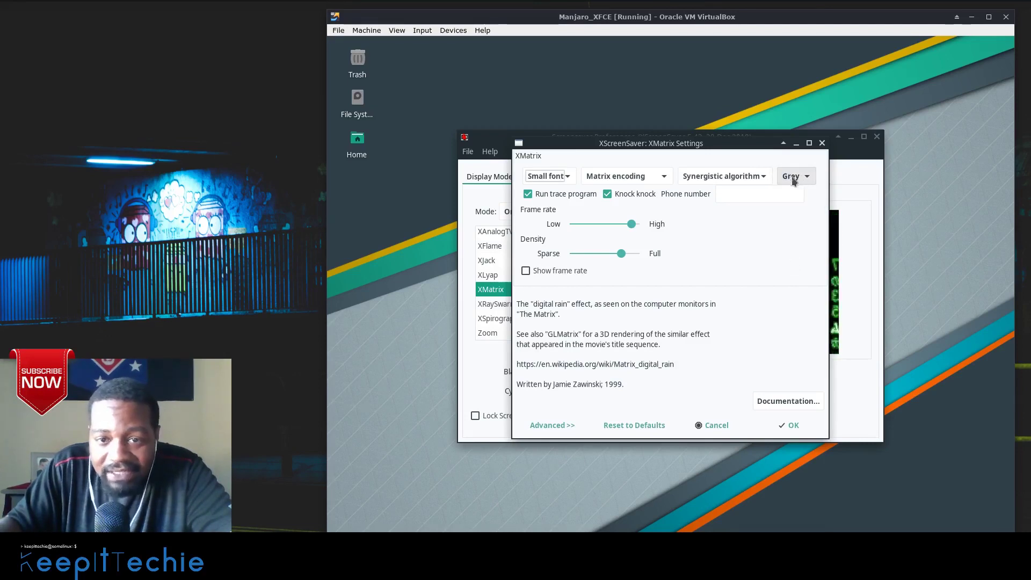
pyautogui.click(754, 194)
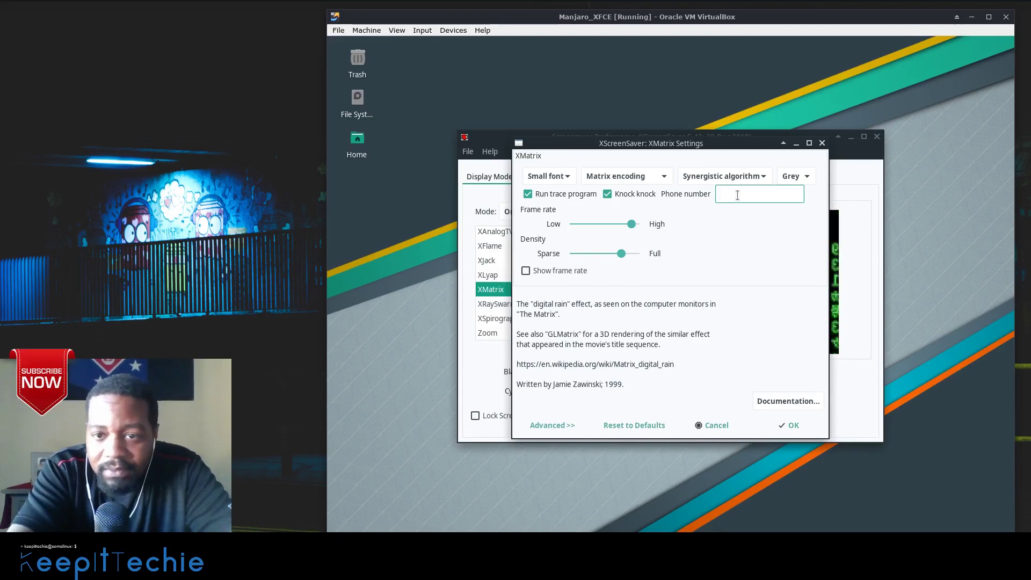
pyautogui.write('123')
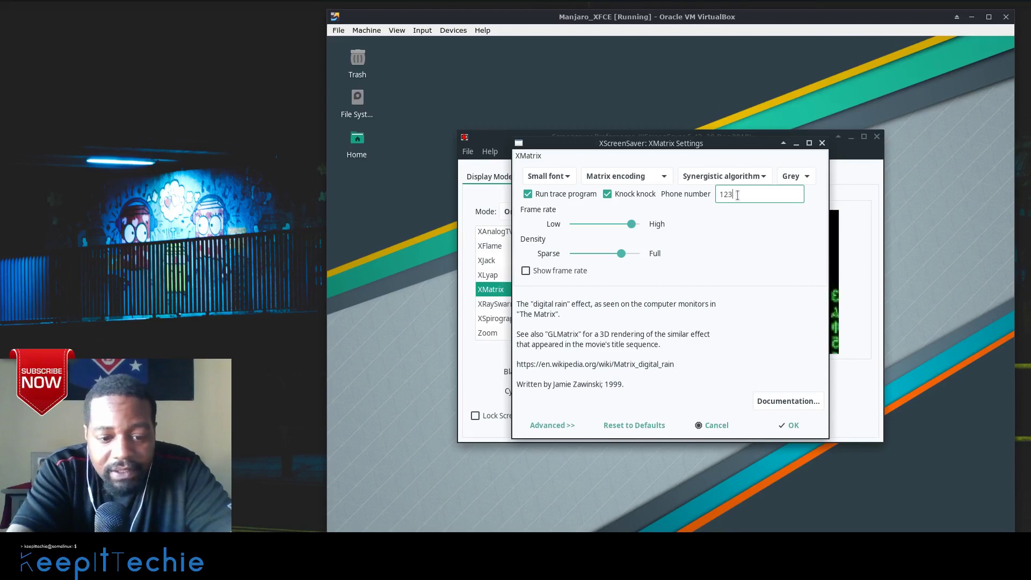
pyautogui.write('456')
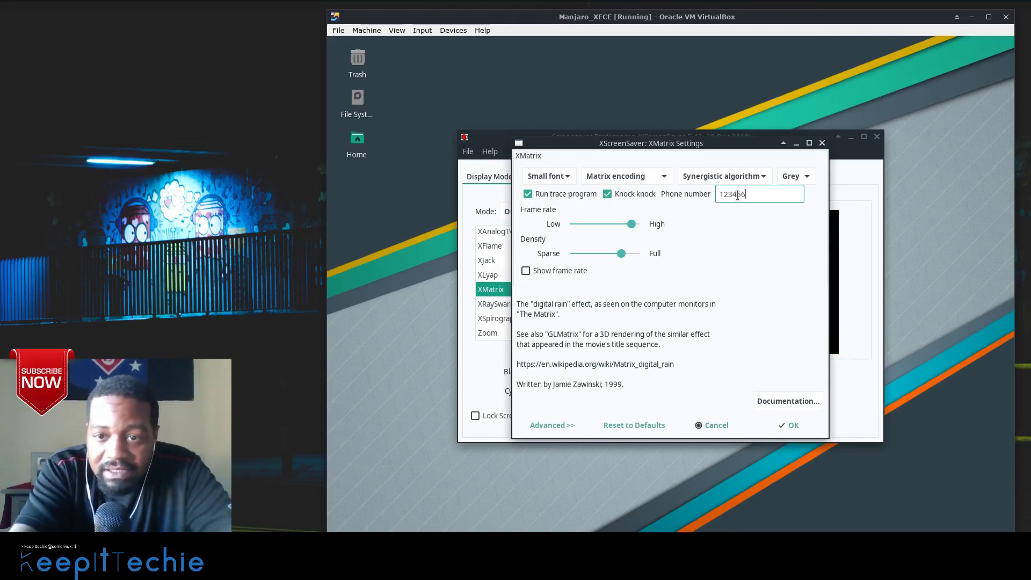
pyautogui.write('78')
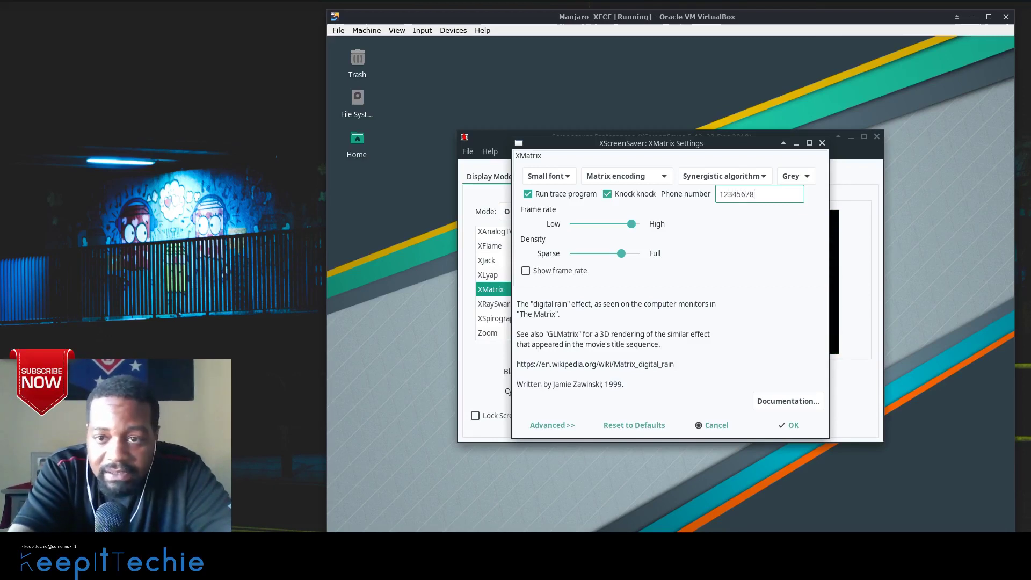
pyautogui.write('90')
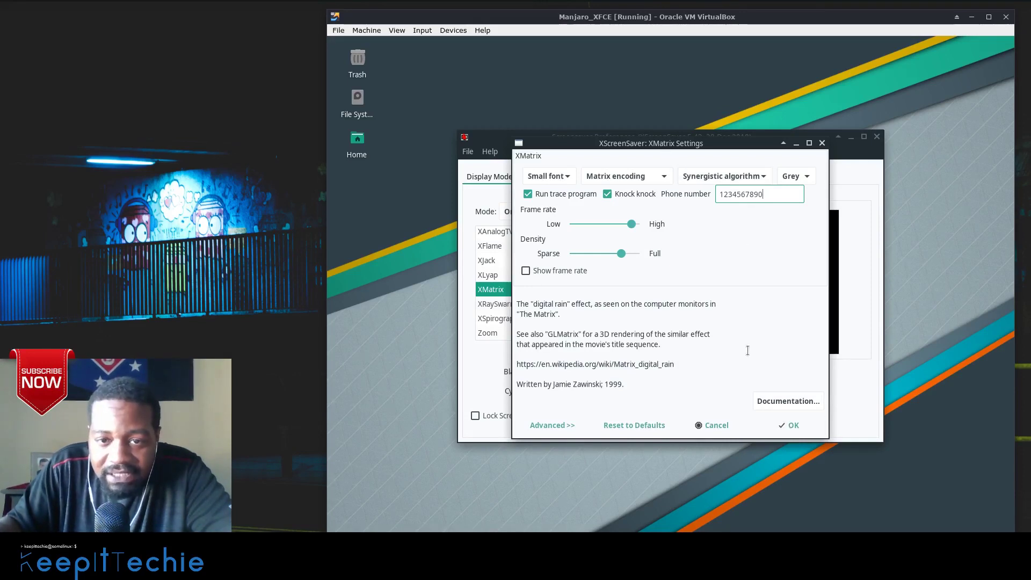
pyautogui.click(788, 425)
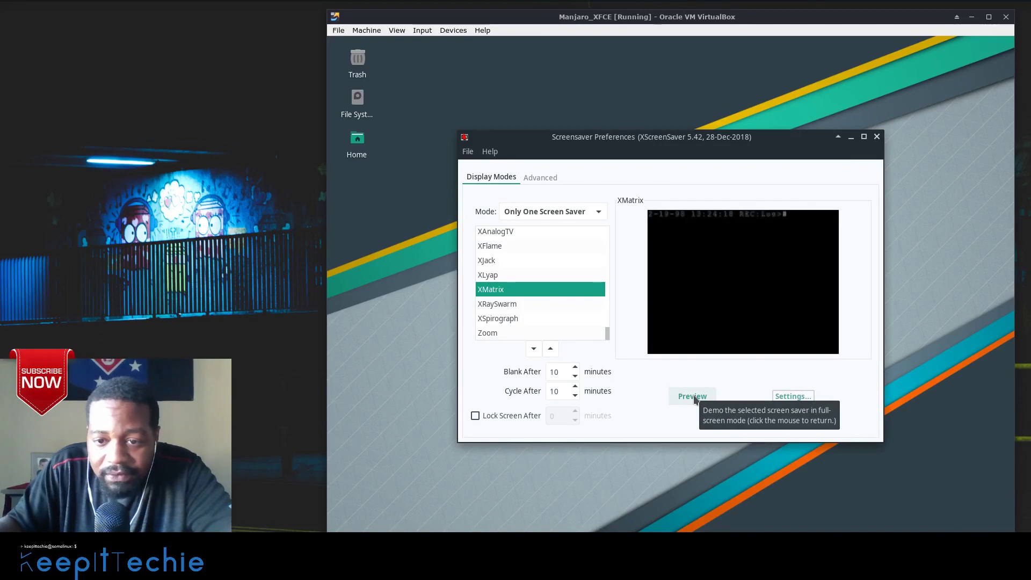
# - Preview the grey XMatrix screen saver in full-screen mode, return from it, and close the screensaver preferences
pyautogui.click(693, 397)
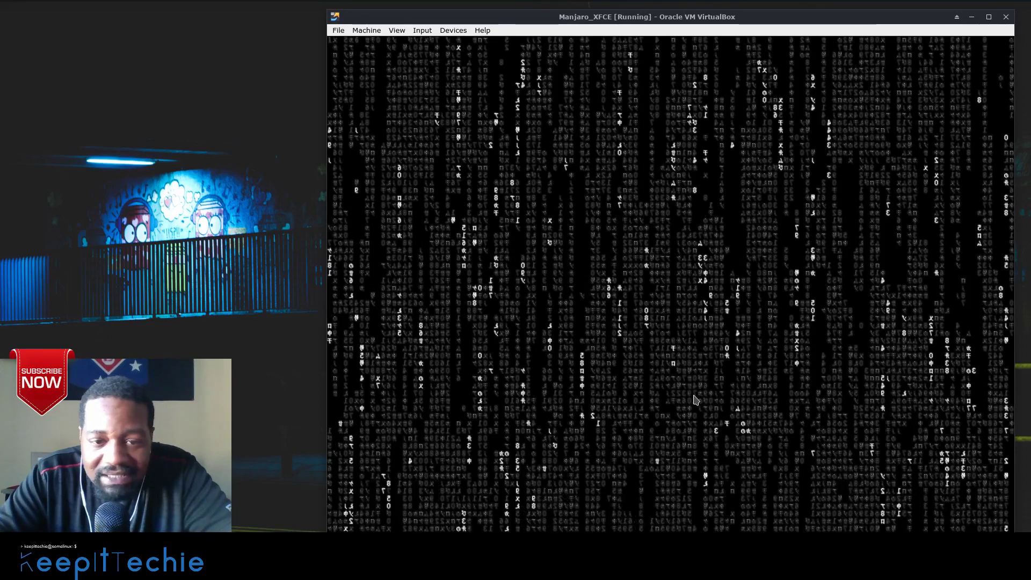
pyautogui.click(695, 399)
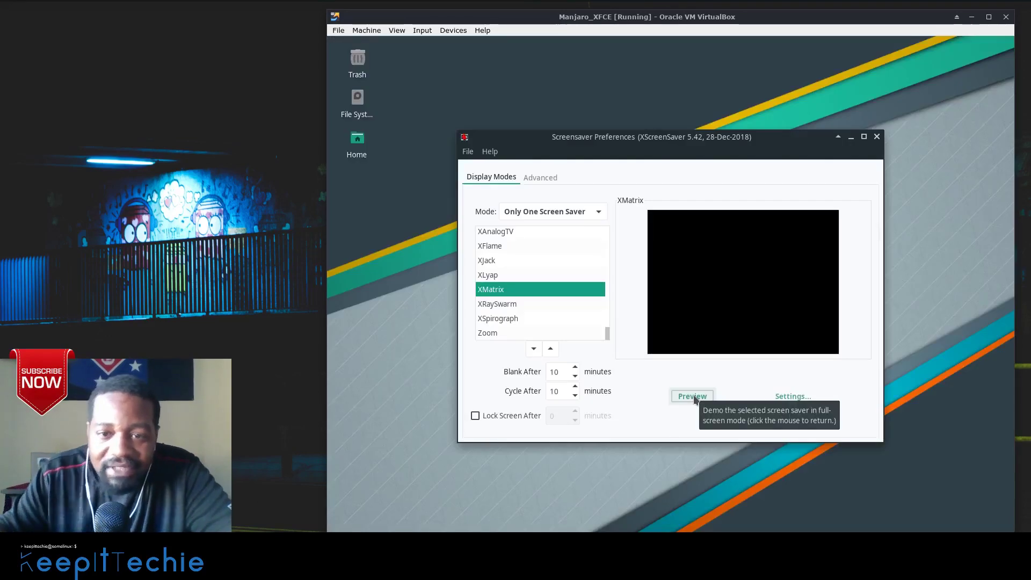
pyautogui.click(877, 137)
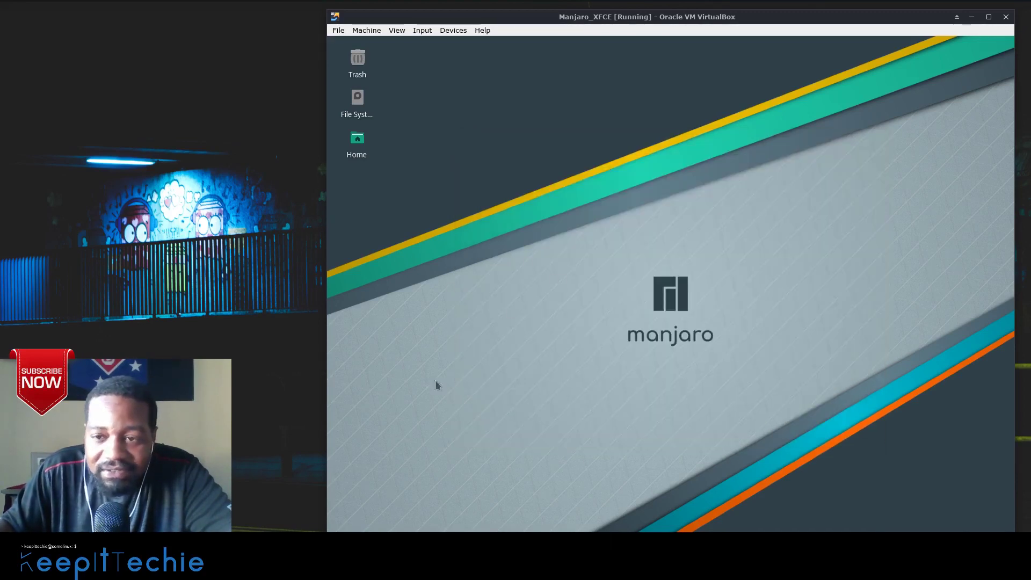
# - Shut down the Manjaro_XFCE virtual machine and close the VirtualBox Manager
pyautogui.press('super')
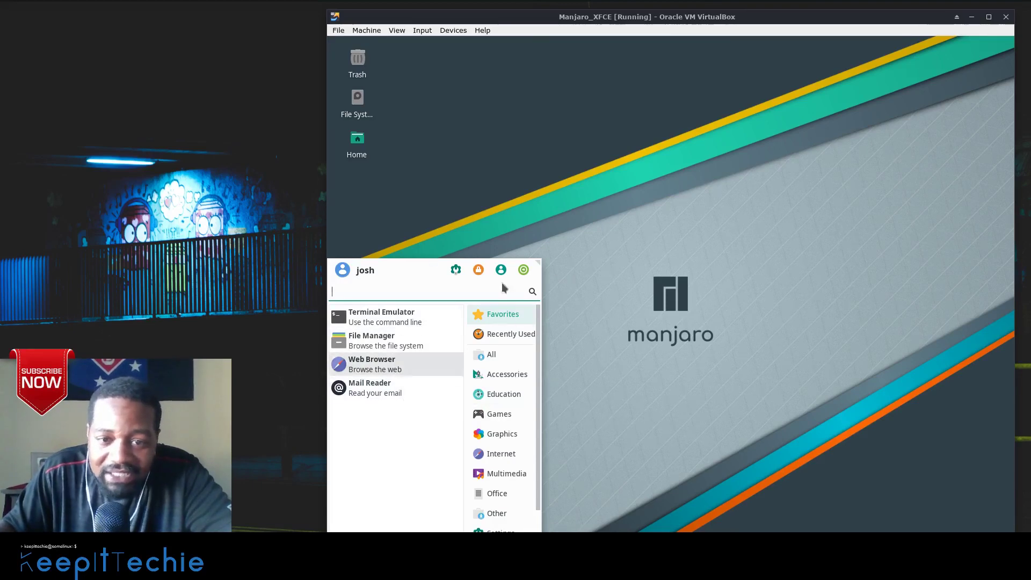
pyautogui.press('super')
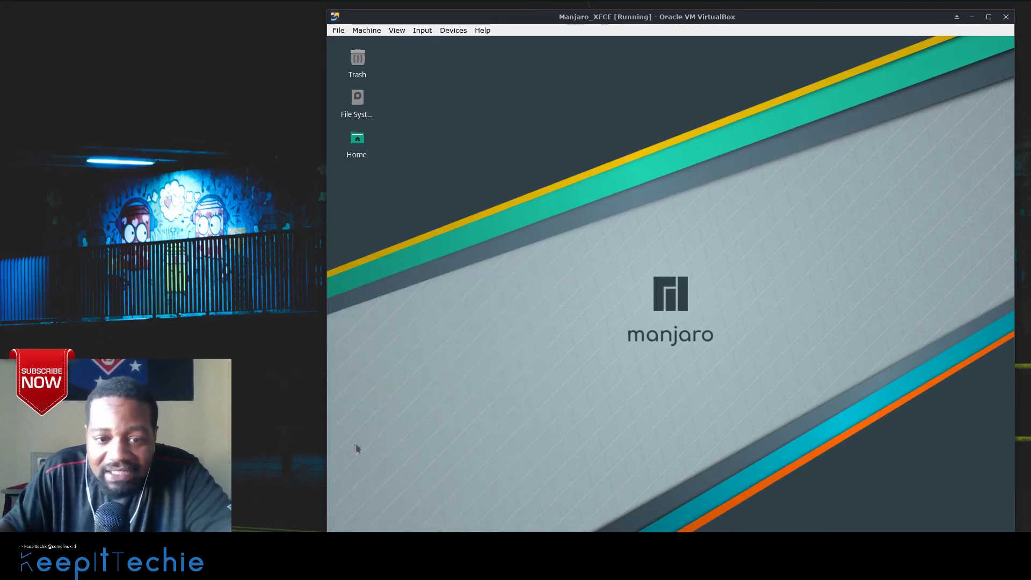
pyautogui.press('super')
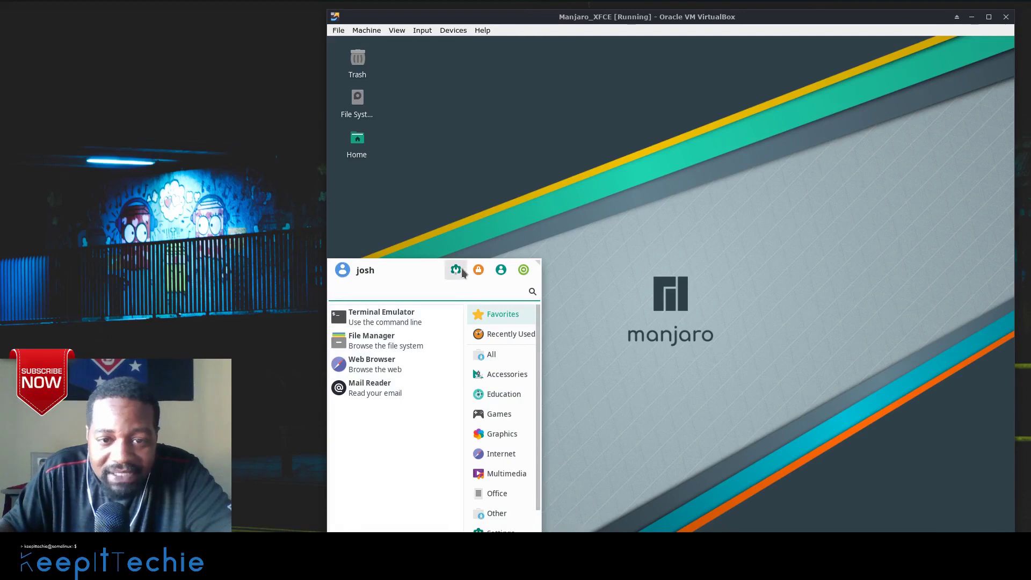
pyautogui.click(526, 271)
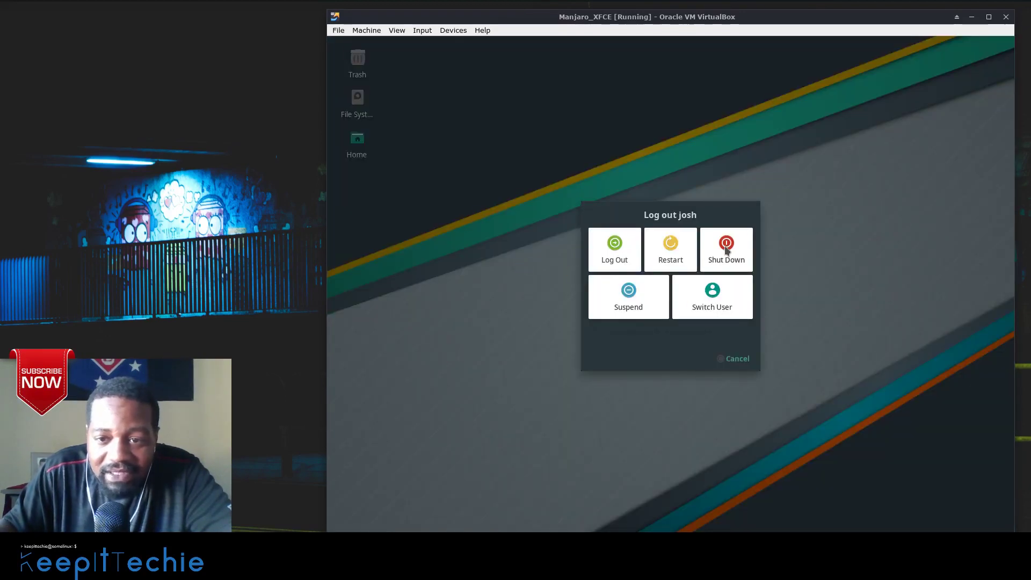
pyautogui.click(732, 255)
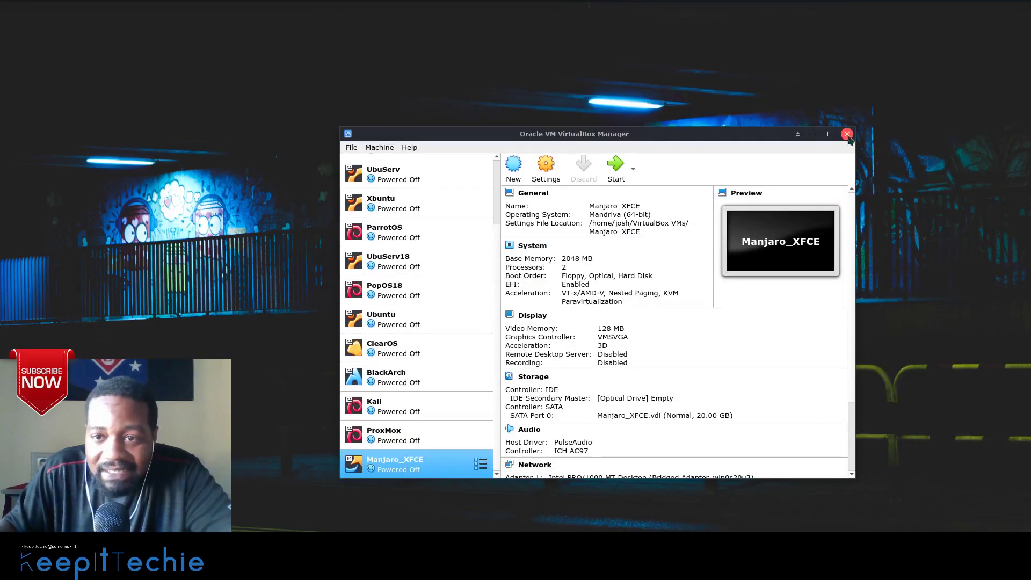
pyautogui.click(848, 135)
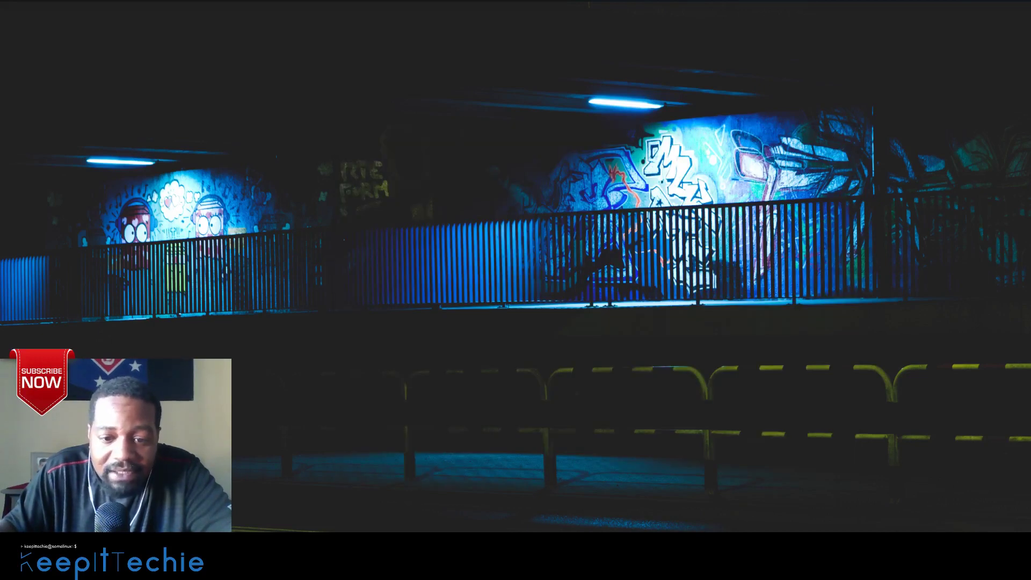
# - Find and open the Screensaver preferences on the host desktop and move the window toward the middle of the screen
pyautogui.moveTo(76, 5)
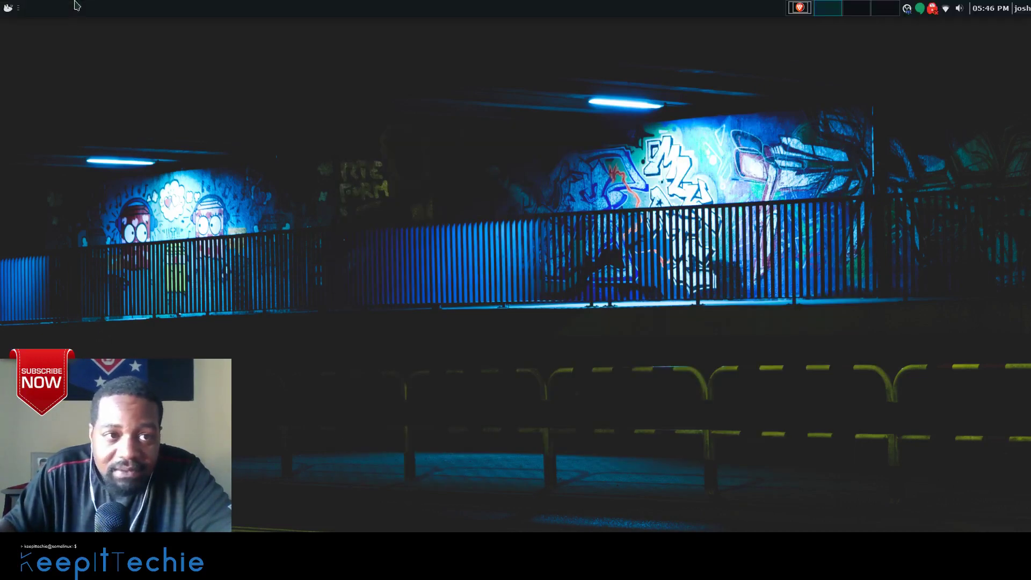
pyautogui.click(9, 8)
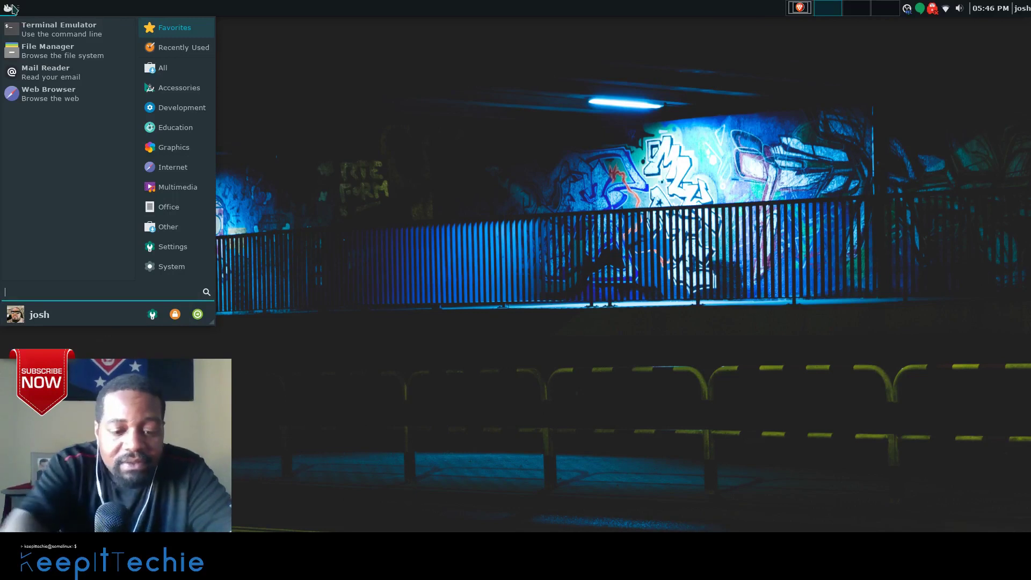
pyautogui.write('s')
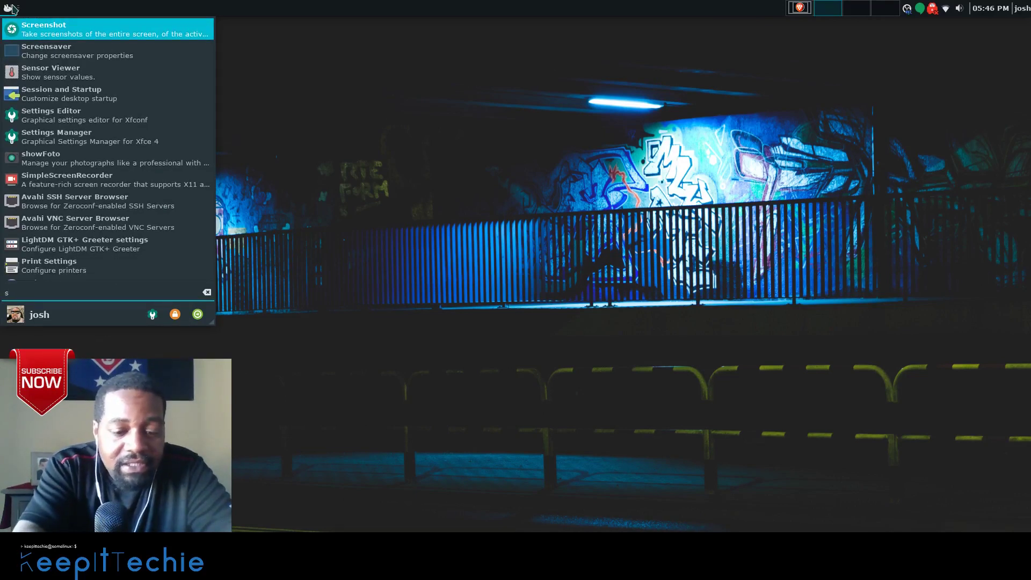
pyautogui.write('cree')
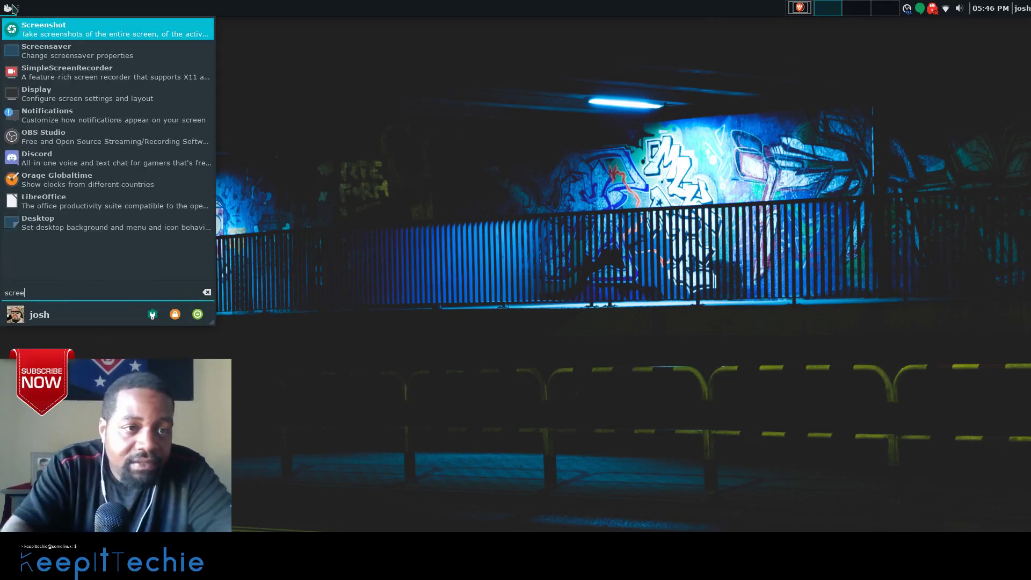
pyautogui.press('Down')
pyautogui.press('Return')
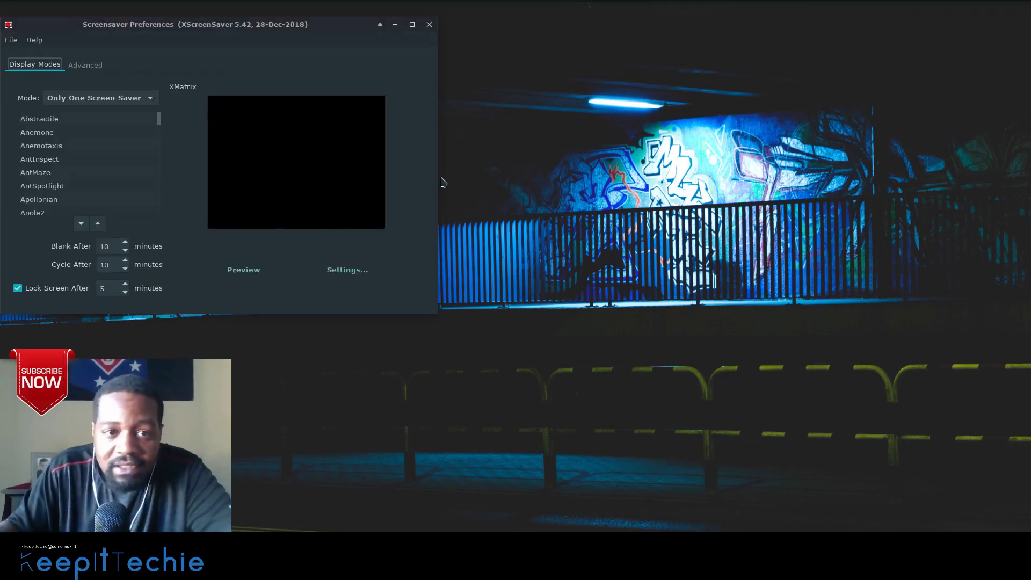
pyautogui.moveTo(276, 24); pyautogui.dragTo(554, 79)
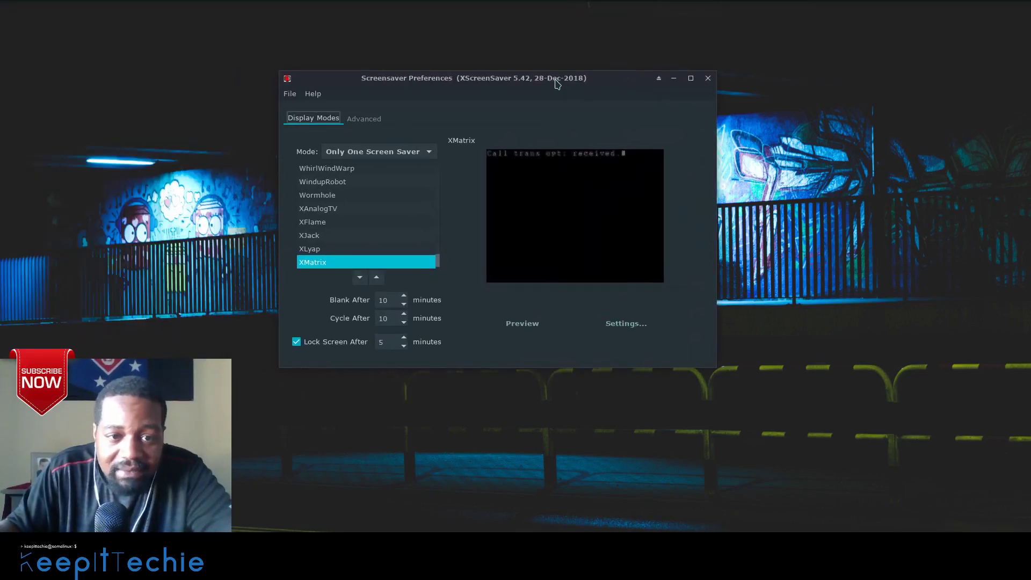
# - Preview the host's selected XMatrix screen saver in full-screen mode and return to the preferences
pyautogui.click(532, 327)
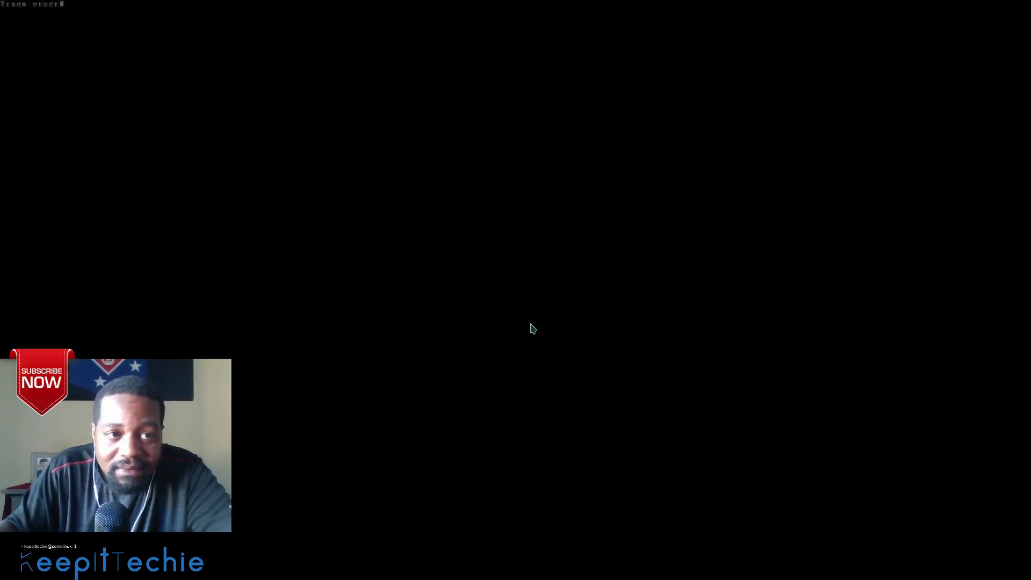
pyautogui.click(533, 329)
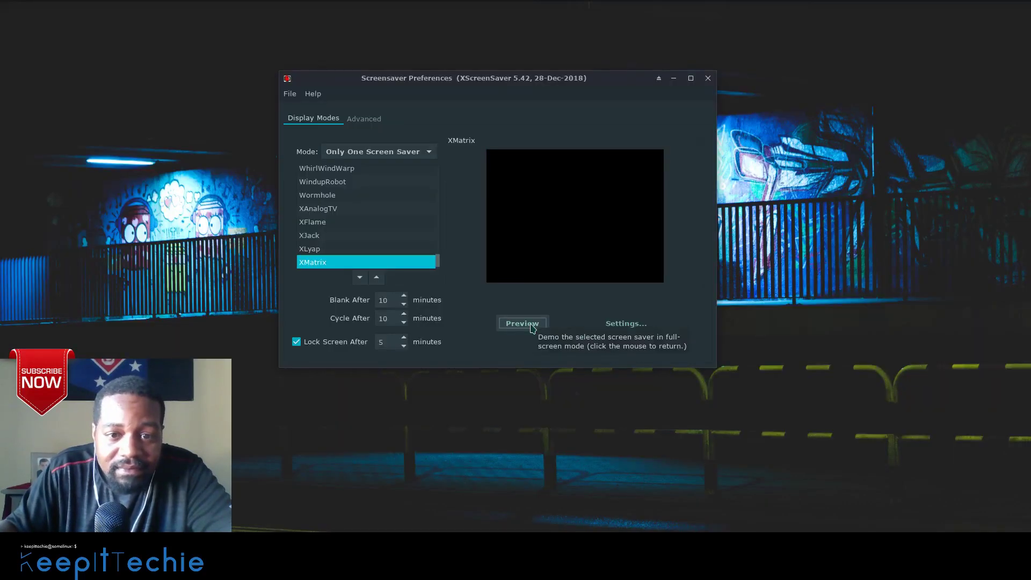
pyautogui.click(522, 324)
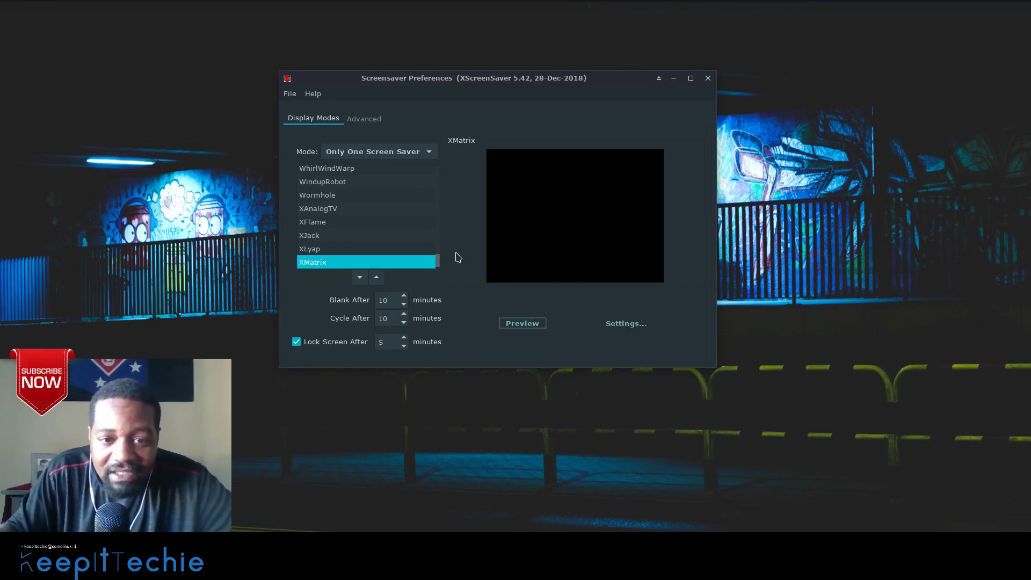
pyautogui.doubleClick(321, 263)
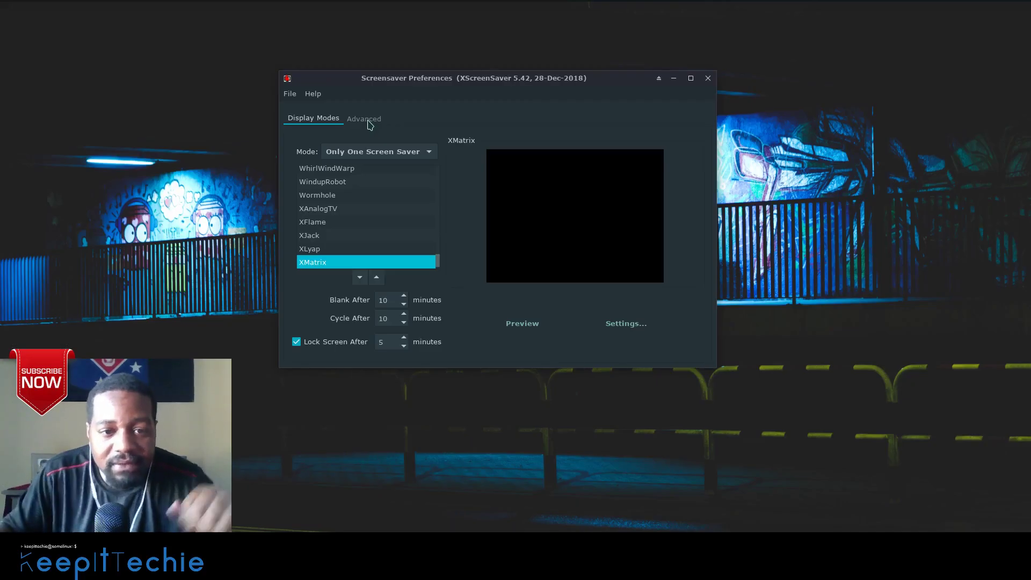
pyautogui.click(523, 325)
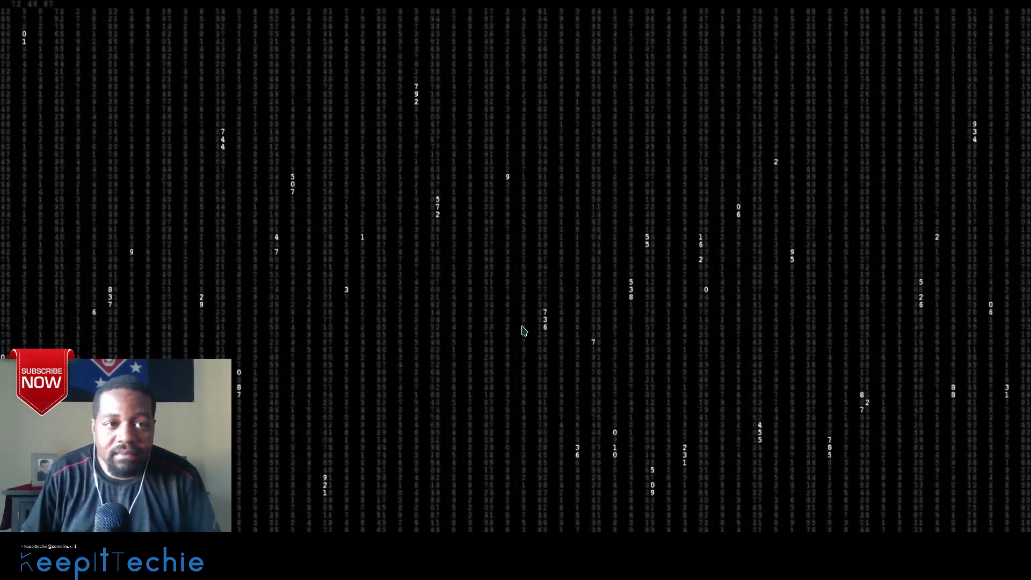
pyautogui.click(524, 330)
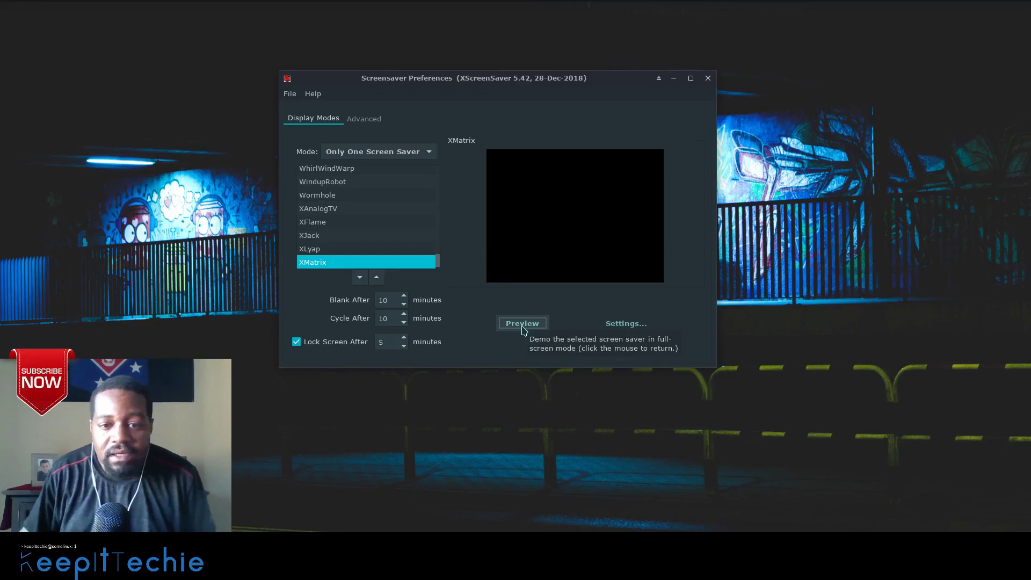